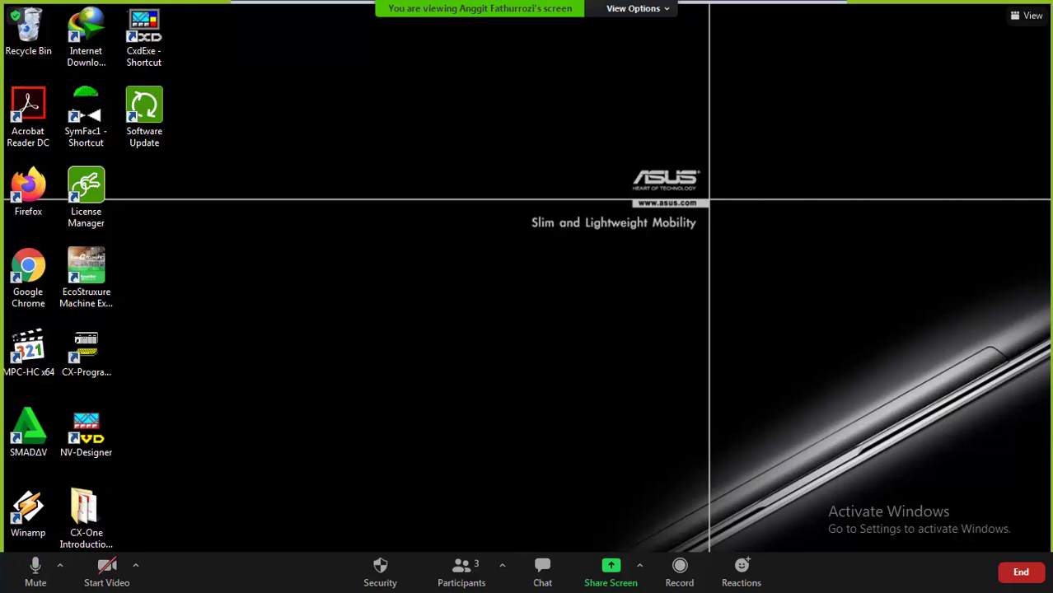
Switch to the ArchestrA System Management Console and expand the Configuration node of ArchestrA.DASMBTCP.3 under Local.
click(470, 581)
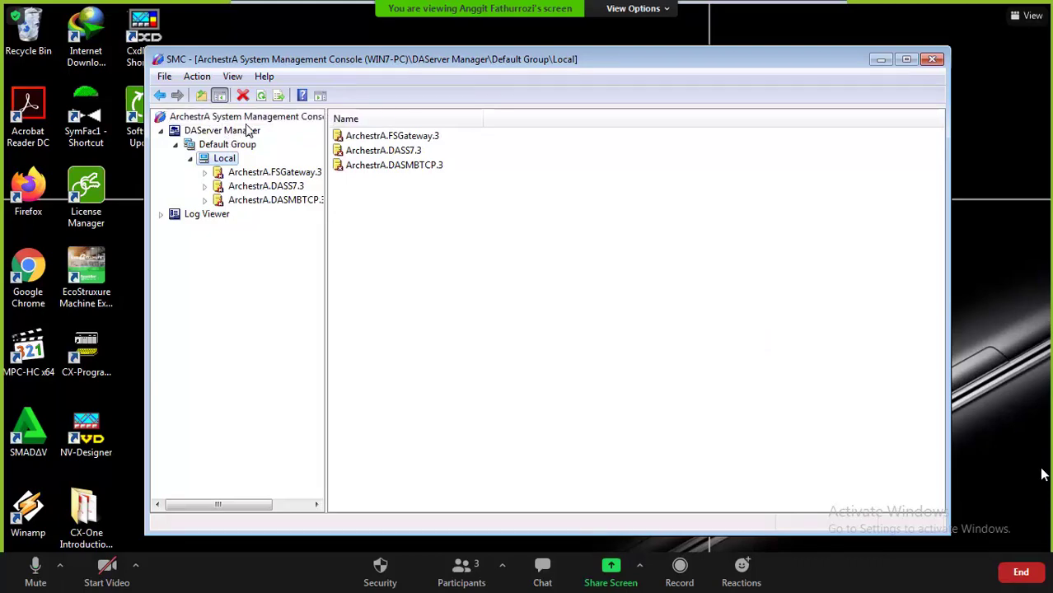
click(290, 203)
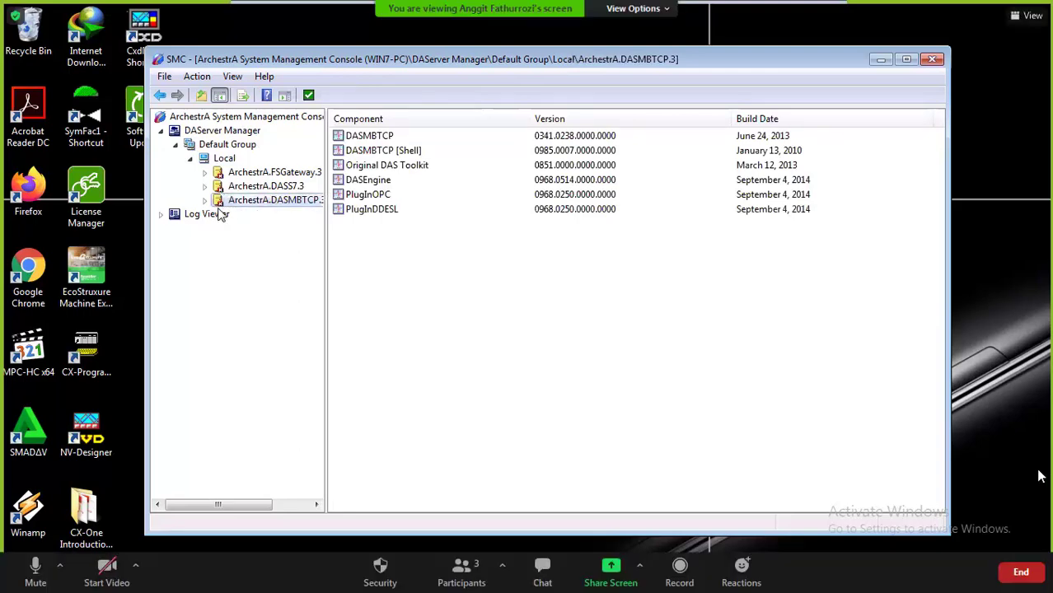
click(207, 202)
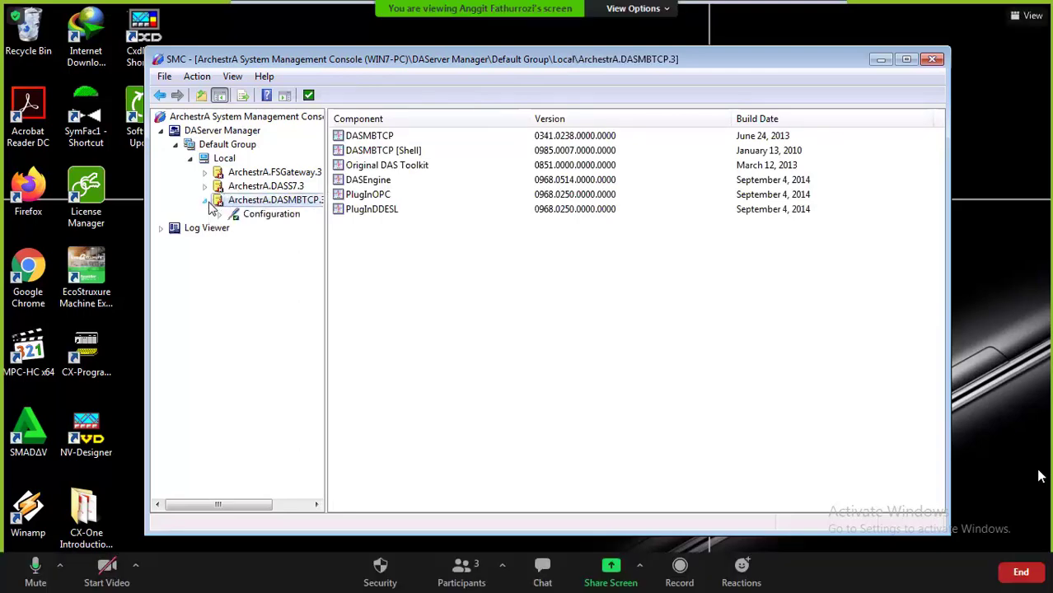
click(256, 219)
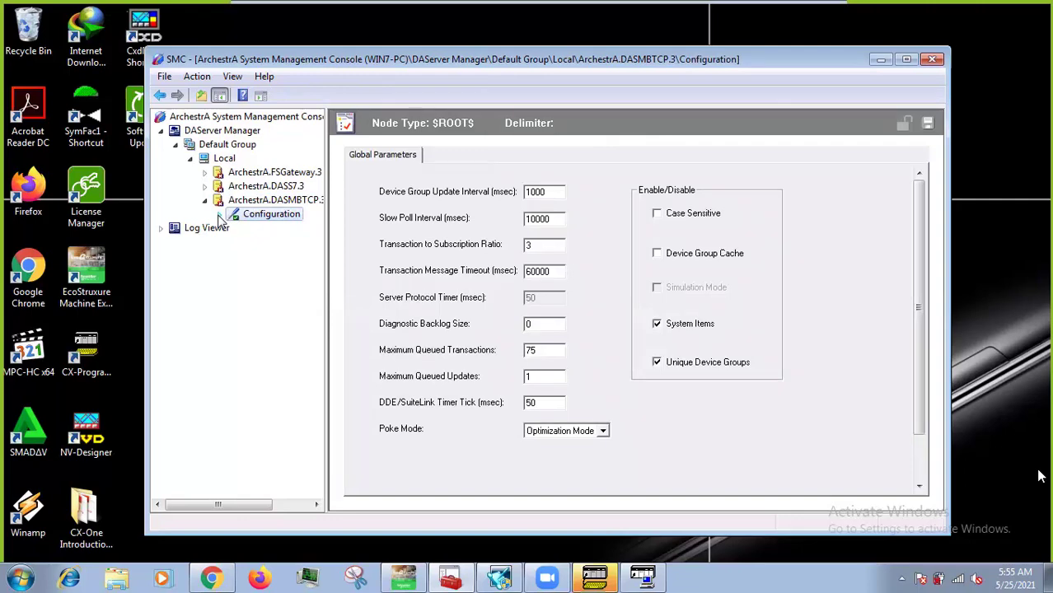
click(219, 215)
Examine which objects can be added under Configuration and New_TCPIP_PORT_000, and check the port's parameters.
right_click(250, 221)
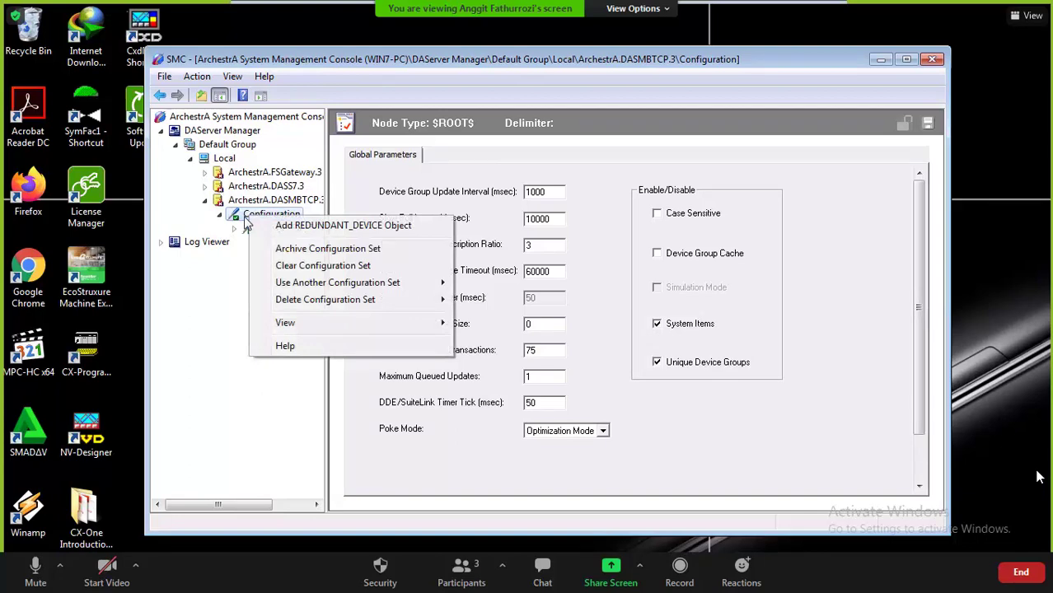
click(169, 297)
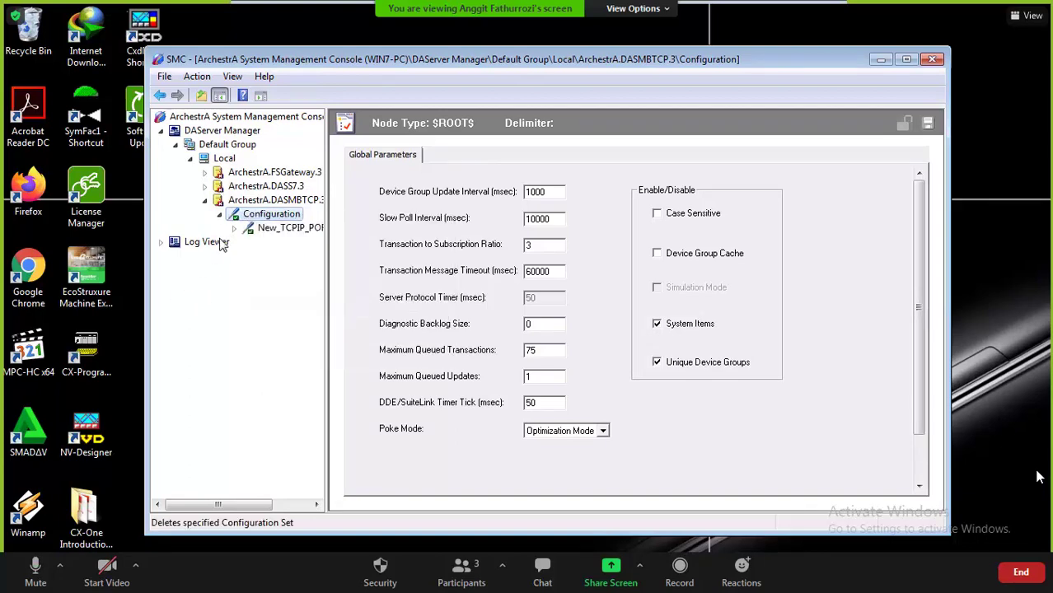
click(294, 232)
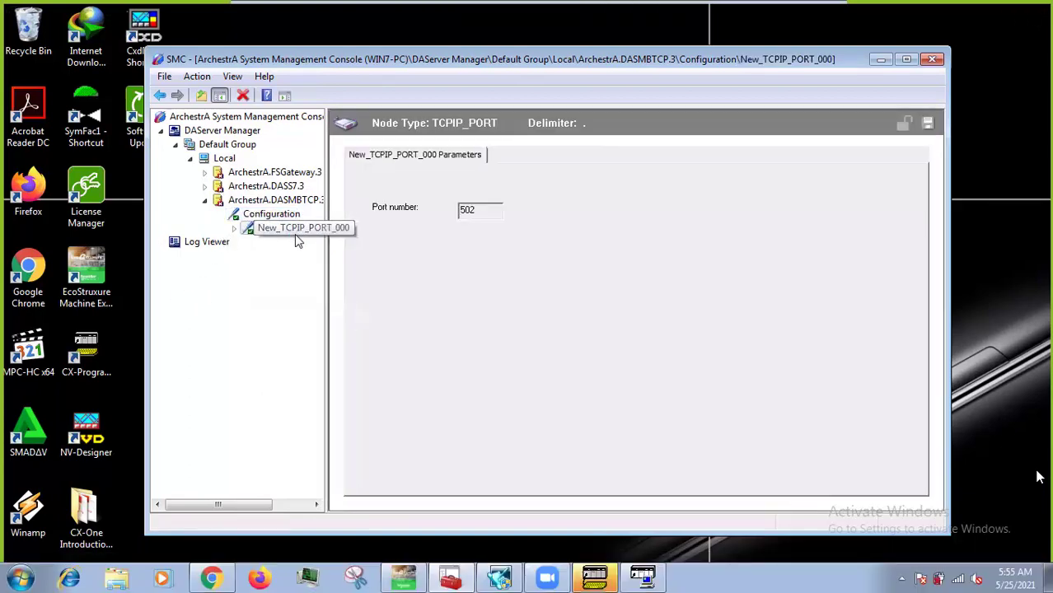
click(274, 215)
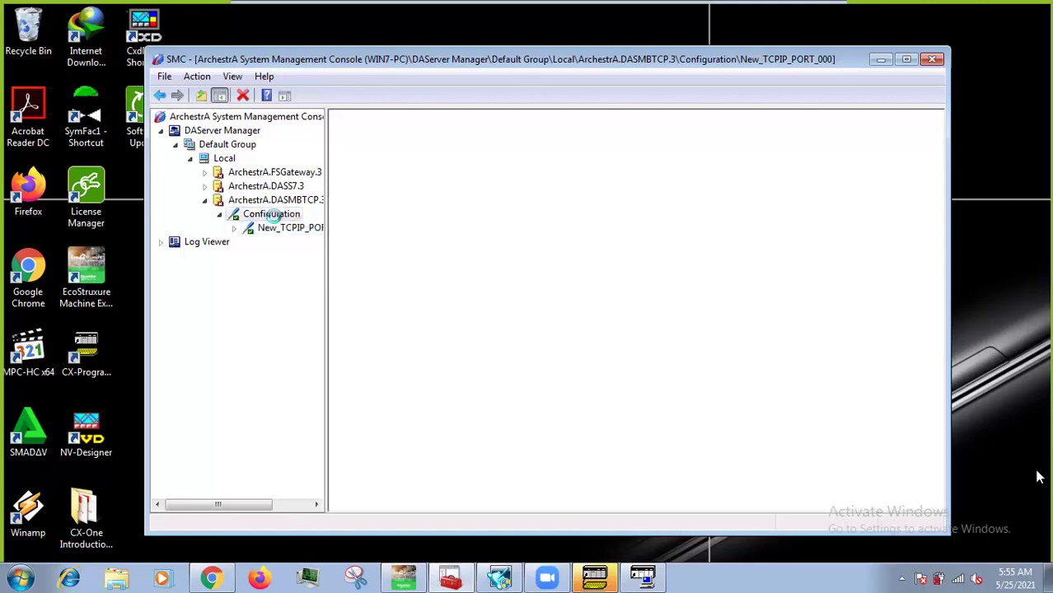
right_click(276, 219)
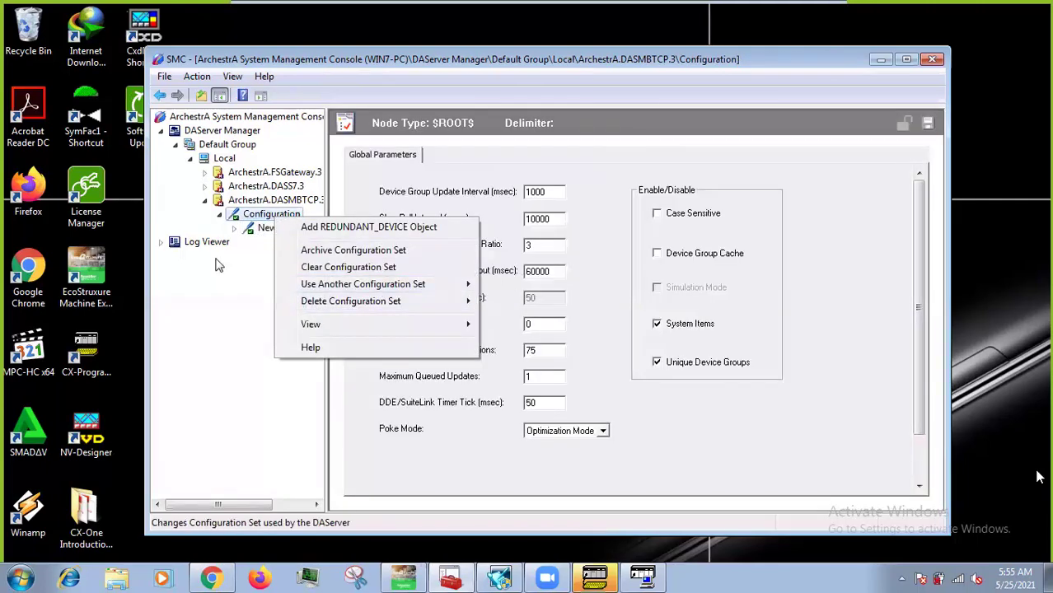
click(216, 294)
click(291, 235)
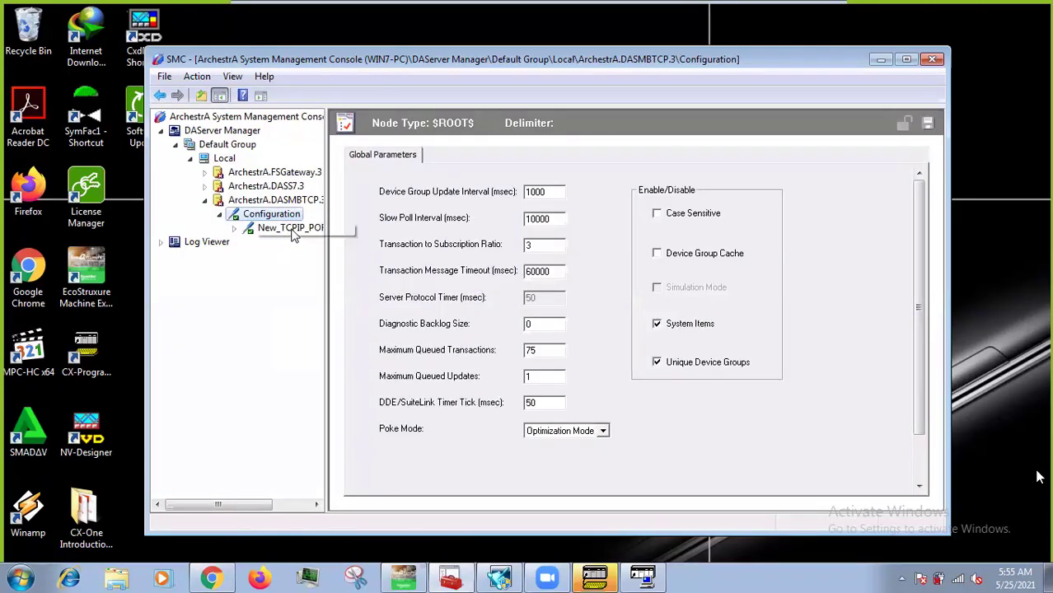
right_click(293, 236)
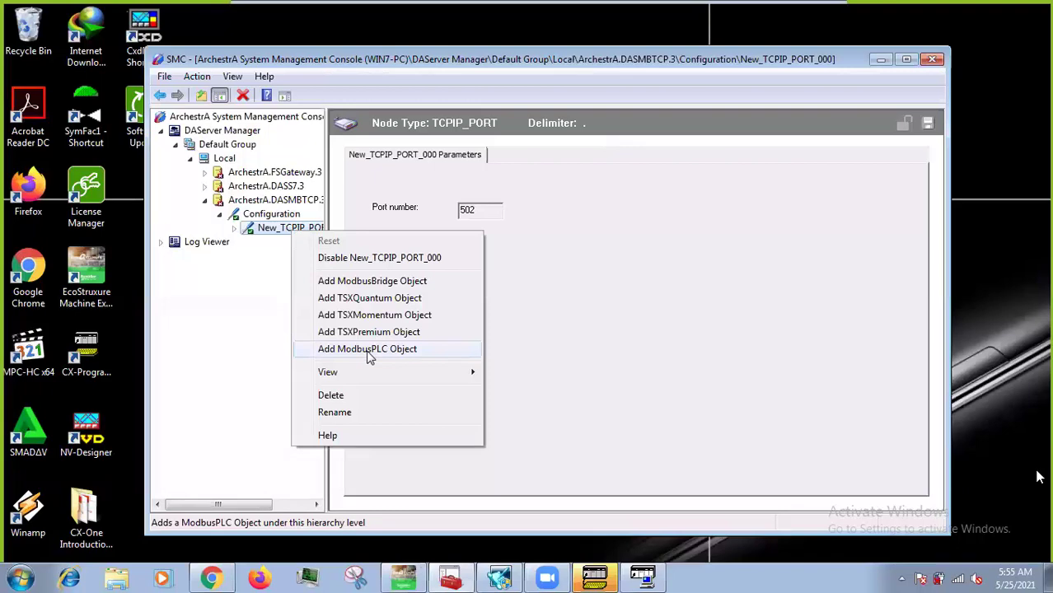
click(228, 348)
Open the New_ModbusPLC_000 object under New_TCPIP_PORT_000 and view its communication parameters.
double_click(263, 230)
click(276, 242)
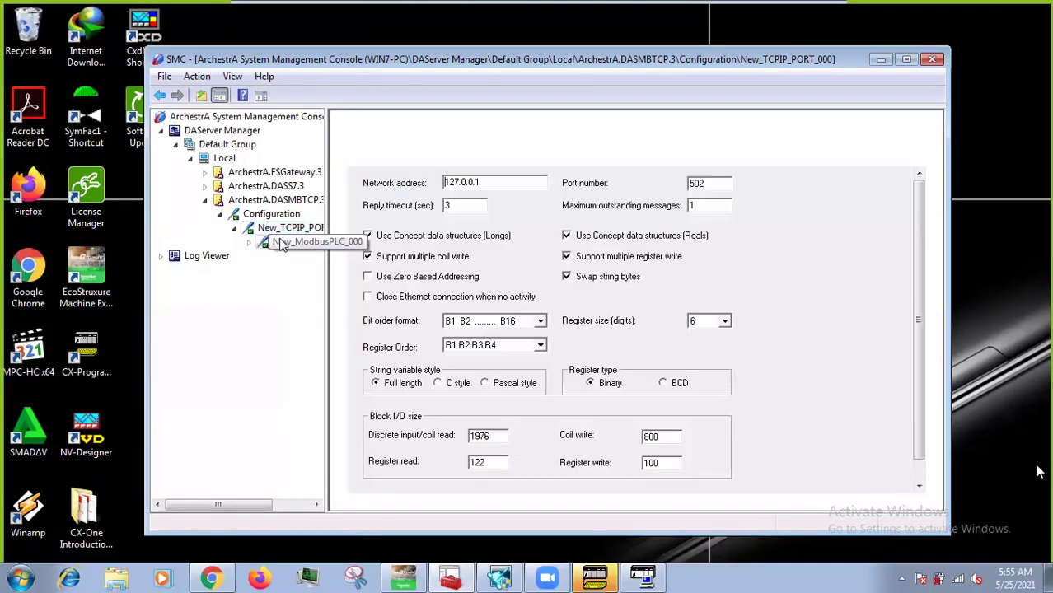
drag(244, 506, 272, 507)
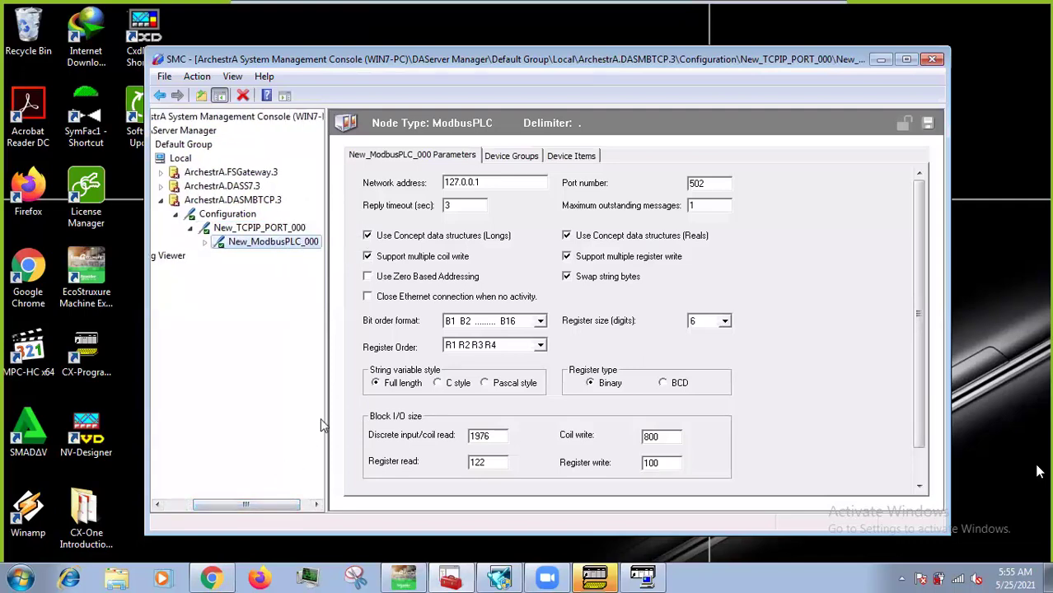
Add a second device group with the default name to the New_ModbusPLC_000 object.
click(504, 159)
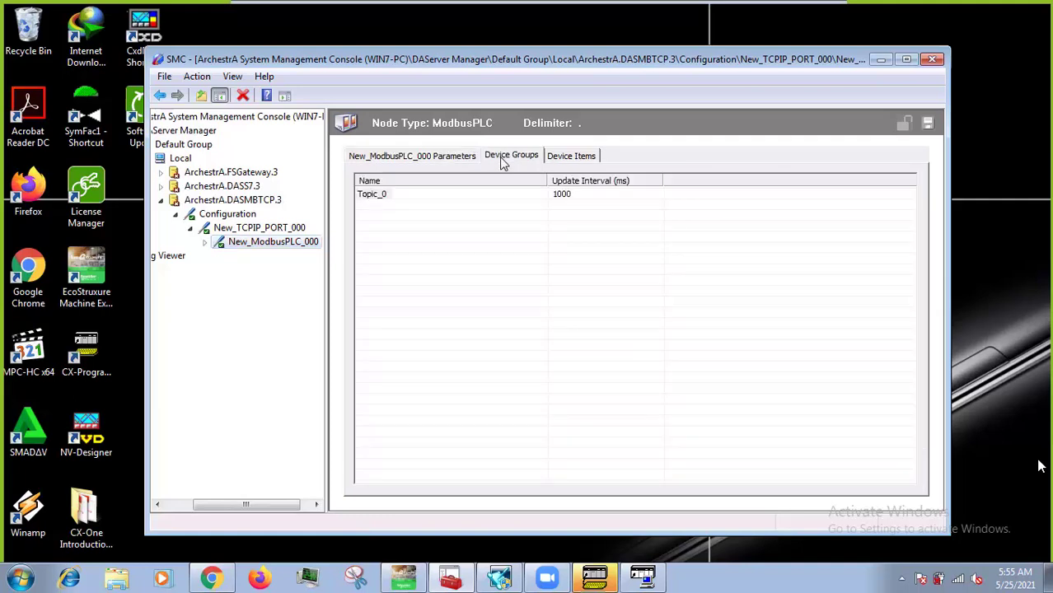
right_click(431, 193)
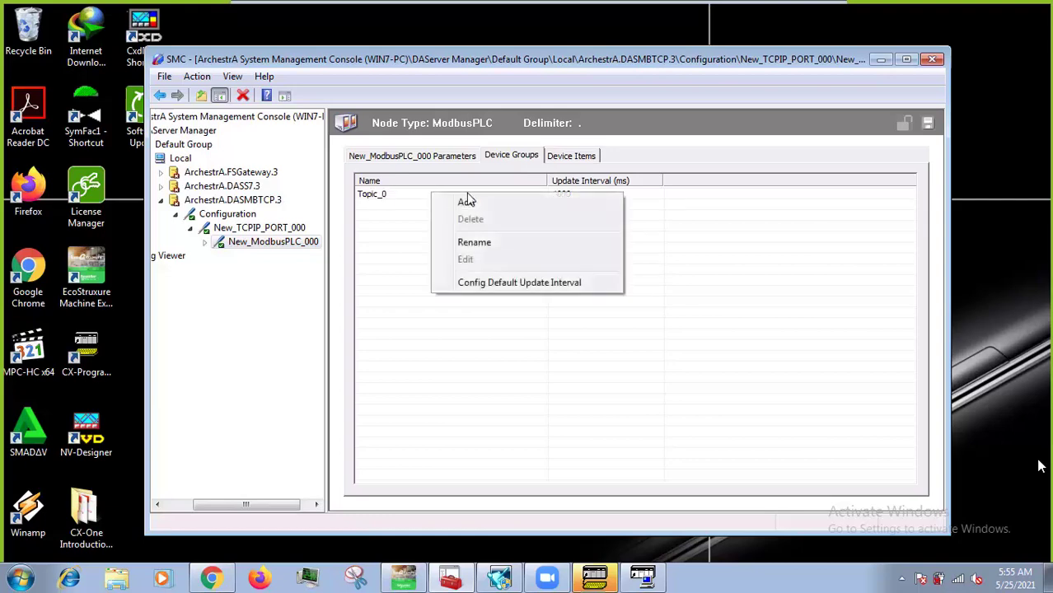
click(466, 201)
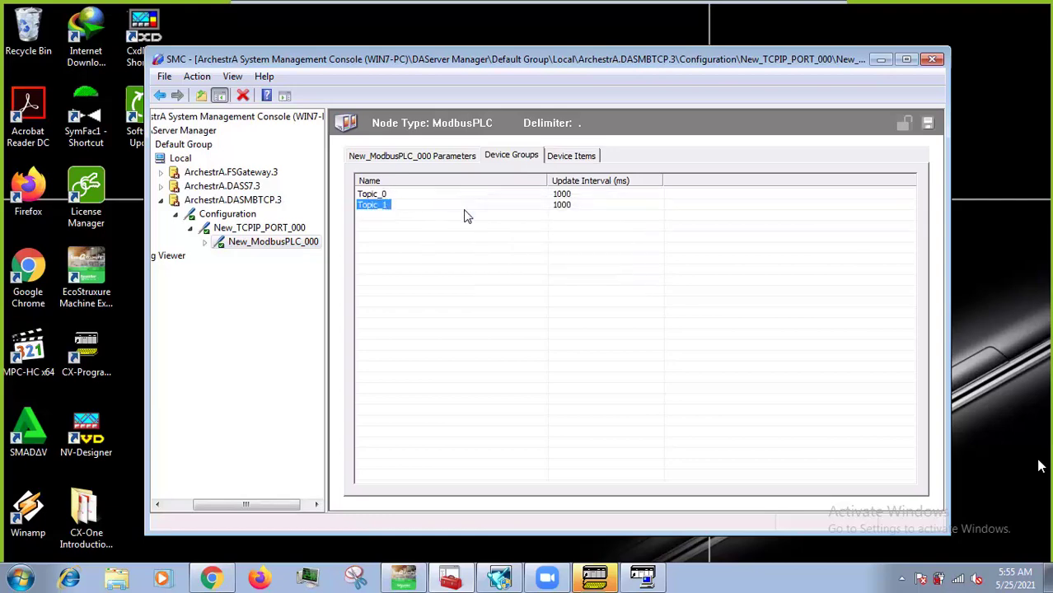
click(429, 216)
Delete the Topic_1 device group, leaving out any renaming of it.
right_click(408, 206)
right_click(380, 210)
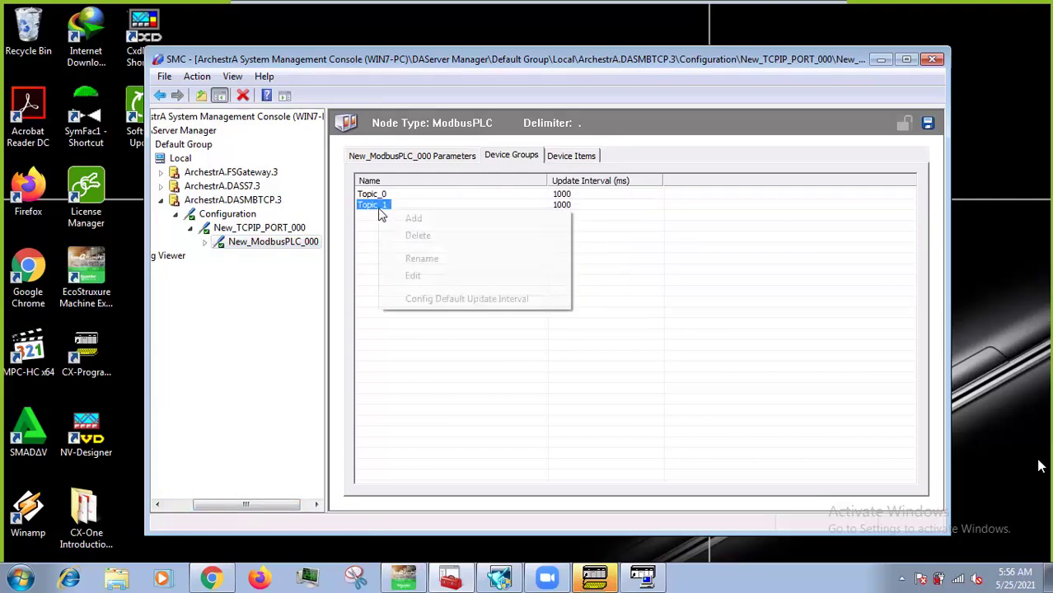
click(424, 260)
click(404, 218)
click(382, 211)
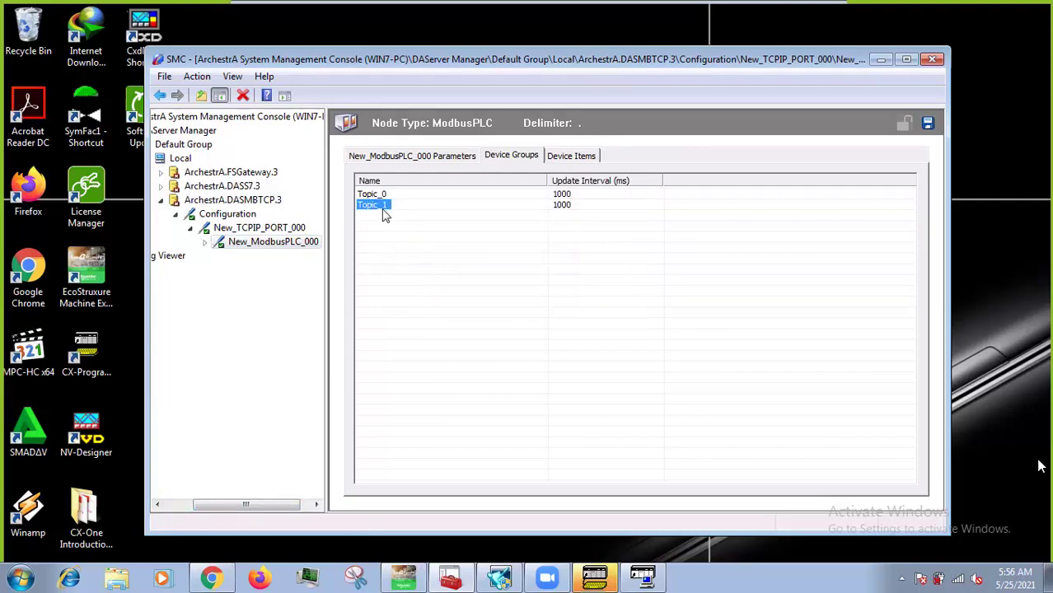
right_click(382, 211)
click(422, 235)
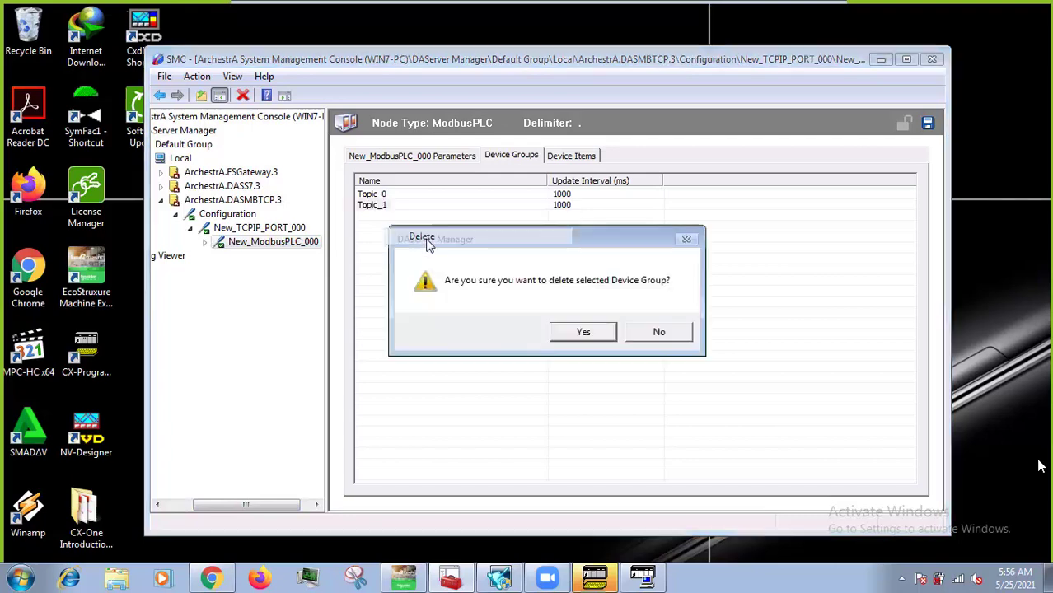
click(553, 330)
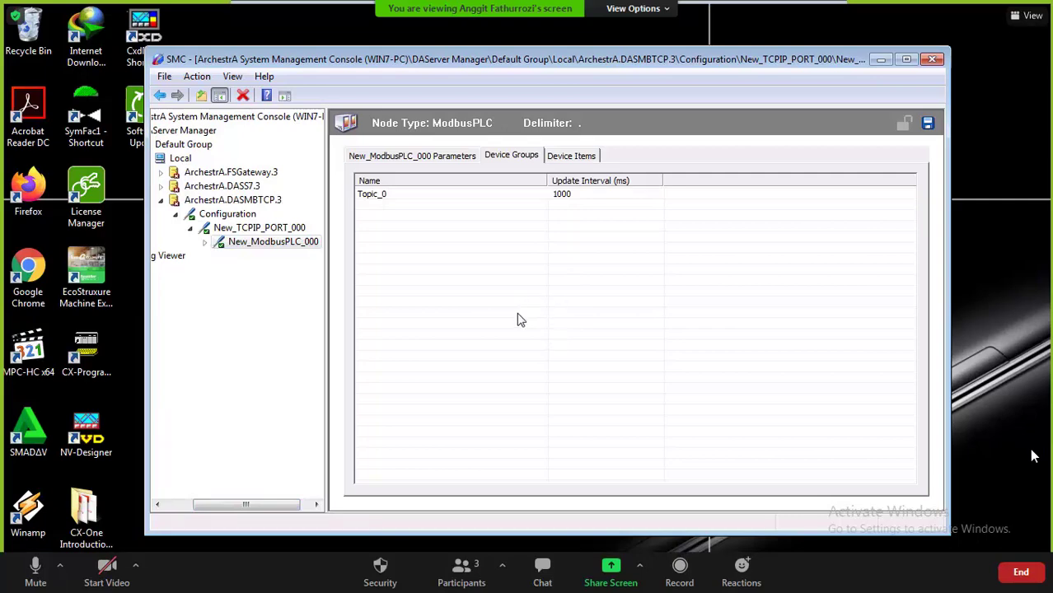
Leave the ModbusPLC configuration without saving the changes and activate the ArchestrA.DASMBTCP.3 server.
click(276, 201)
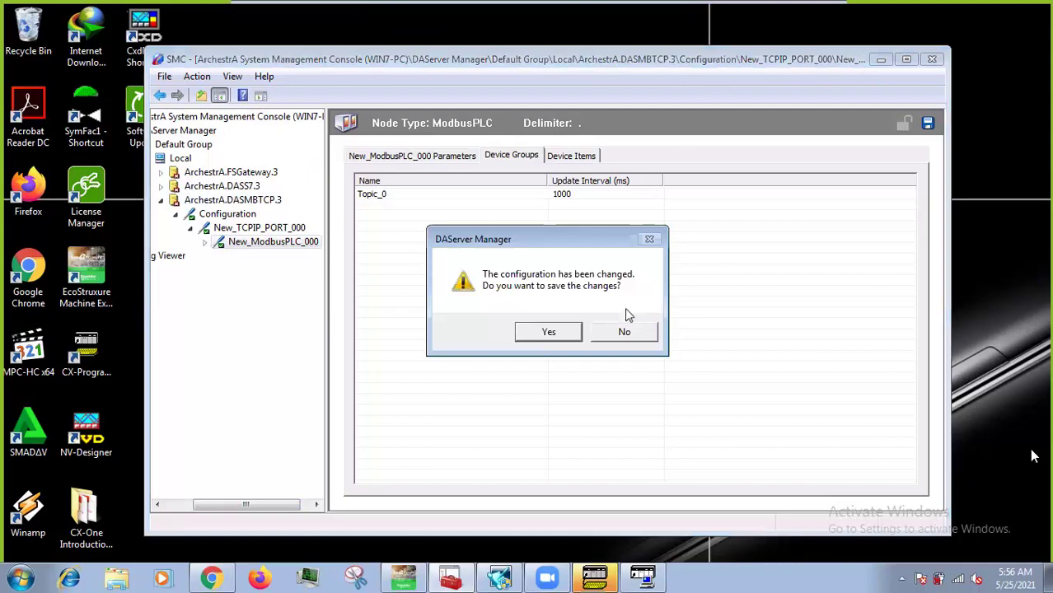
click(647, 334)
right_click(231, 206)
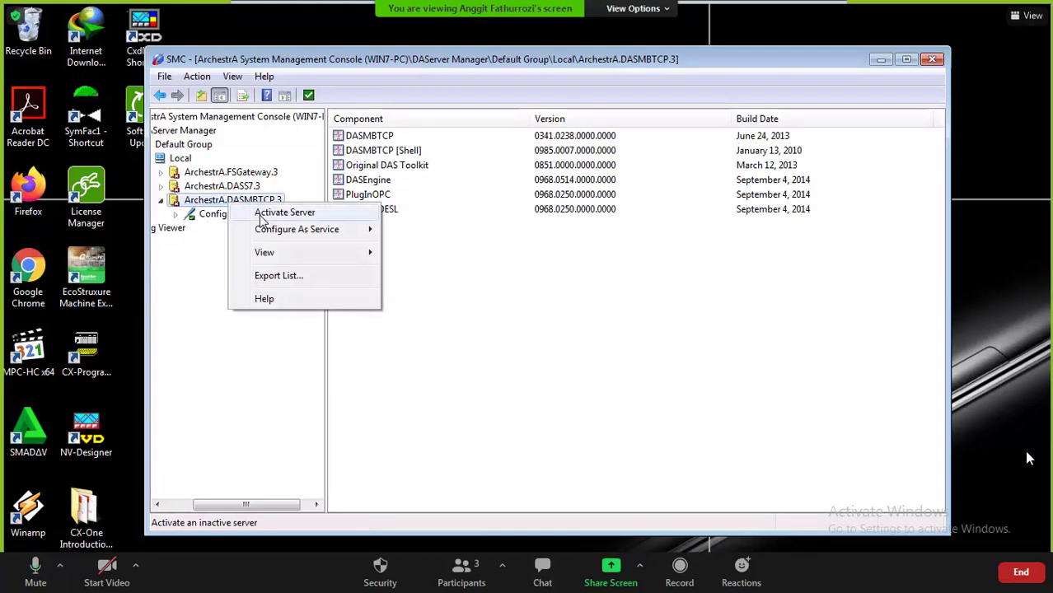
click(262, 216)
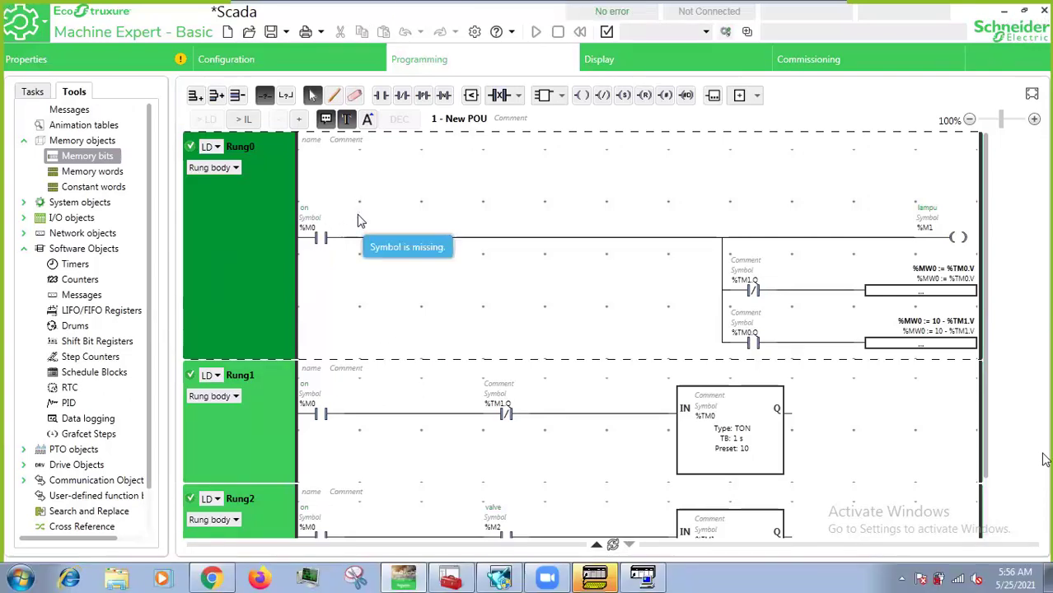
Try to place a normally open contact for %M0 on the main line of Rung0.
click(325, 249)
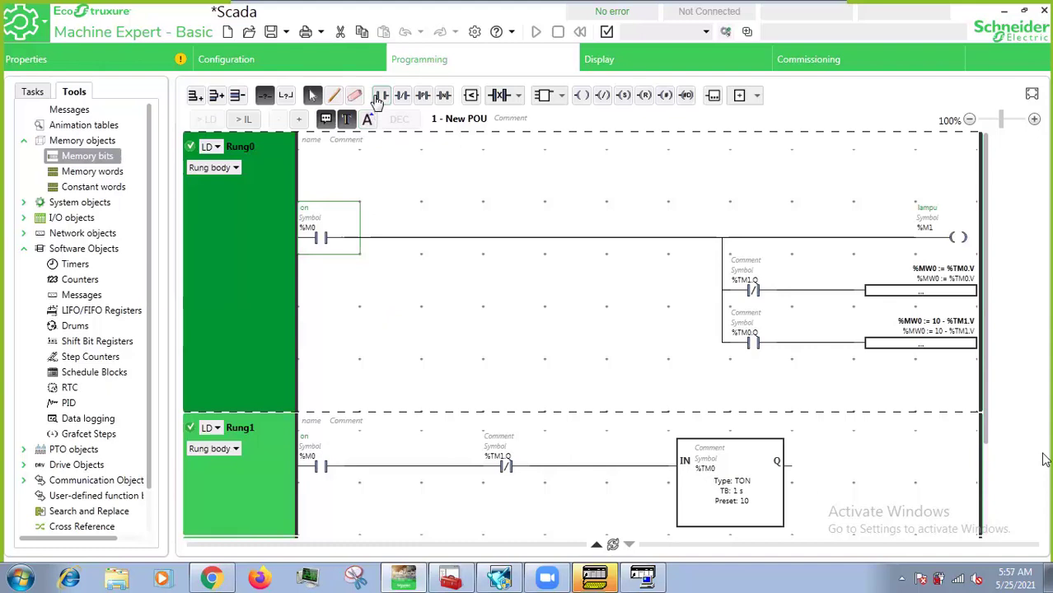
click(394, 211)
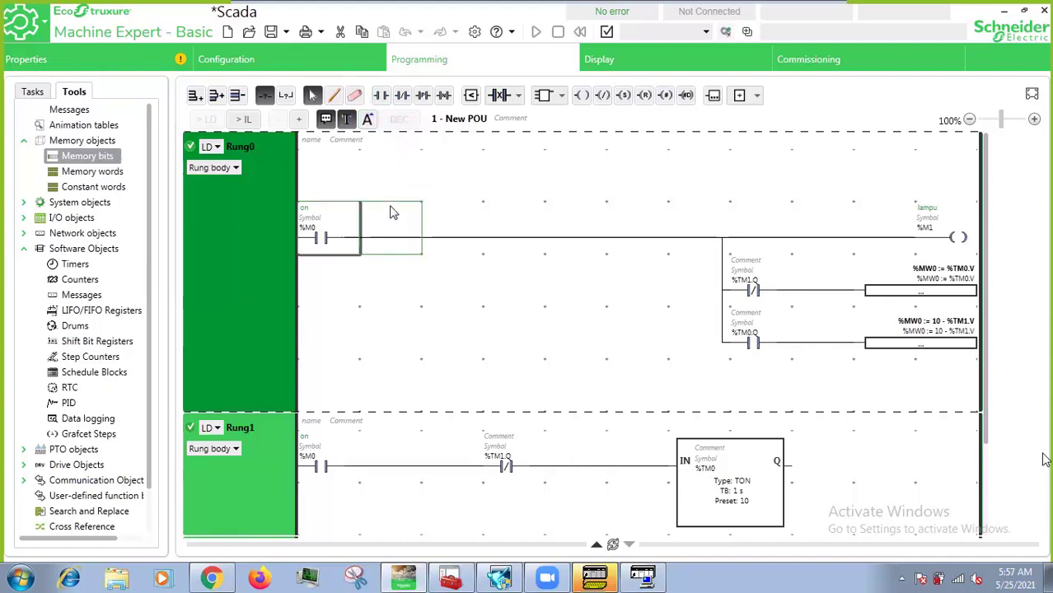
click(380, 95)
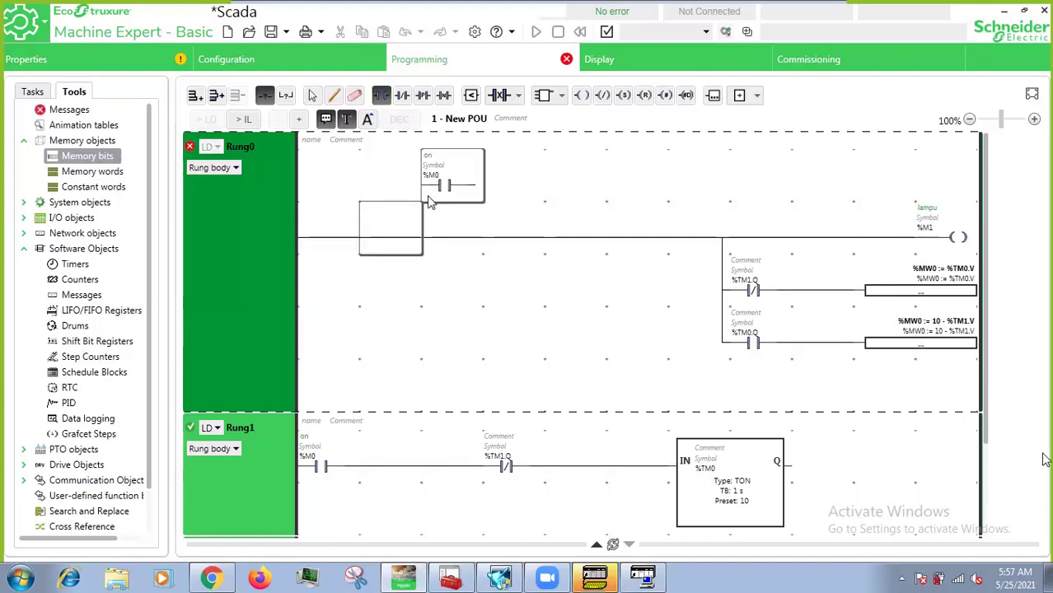
click(358, 236)
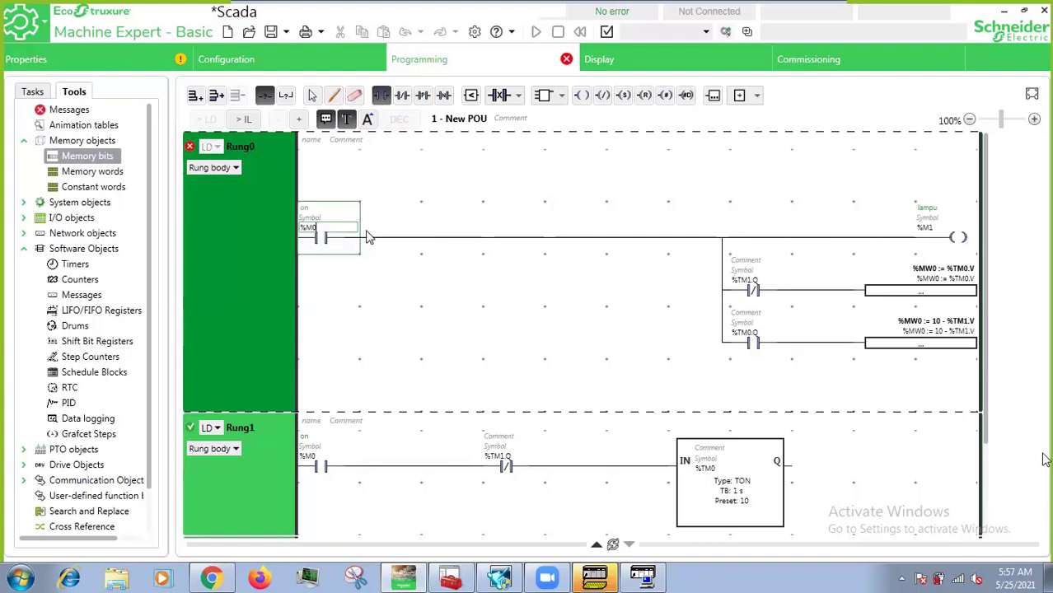
key(Escape)
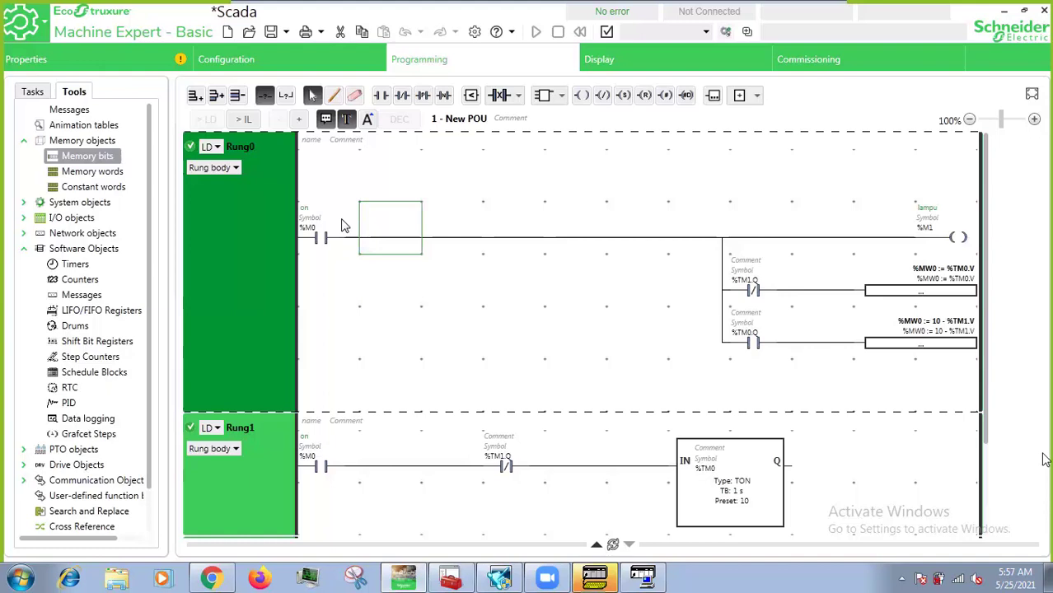
Examine the ladder logic of Rung0 to Rung2, including the %M1 coil, the %MW0 assignments and the %TM0 and %TM1 timers.
click(406, 222)
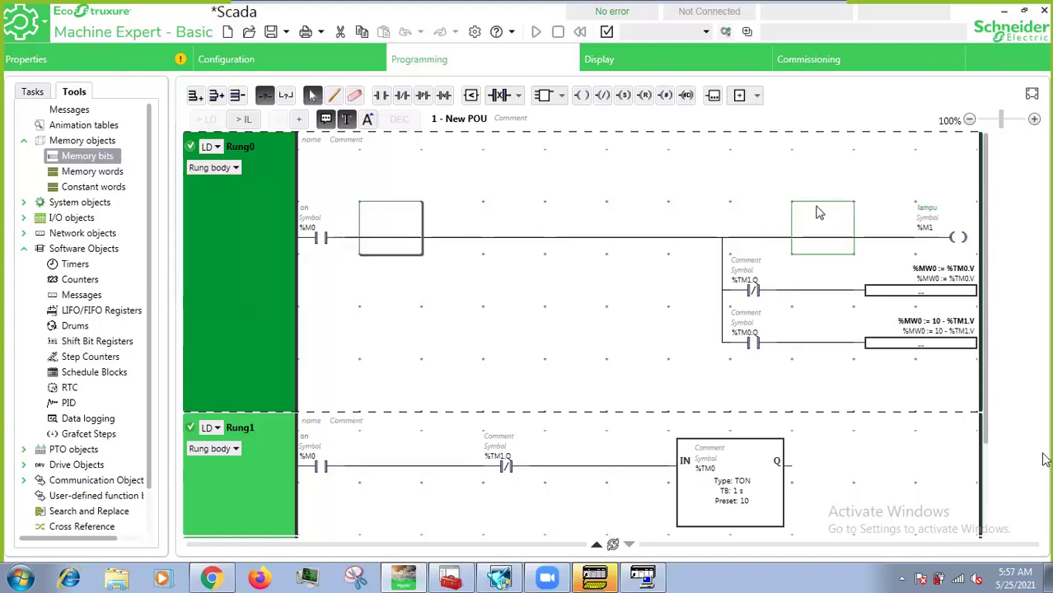
click(818, 216)
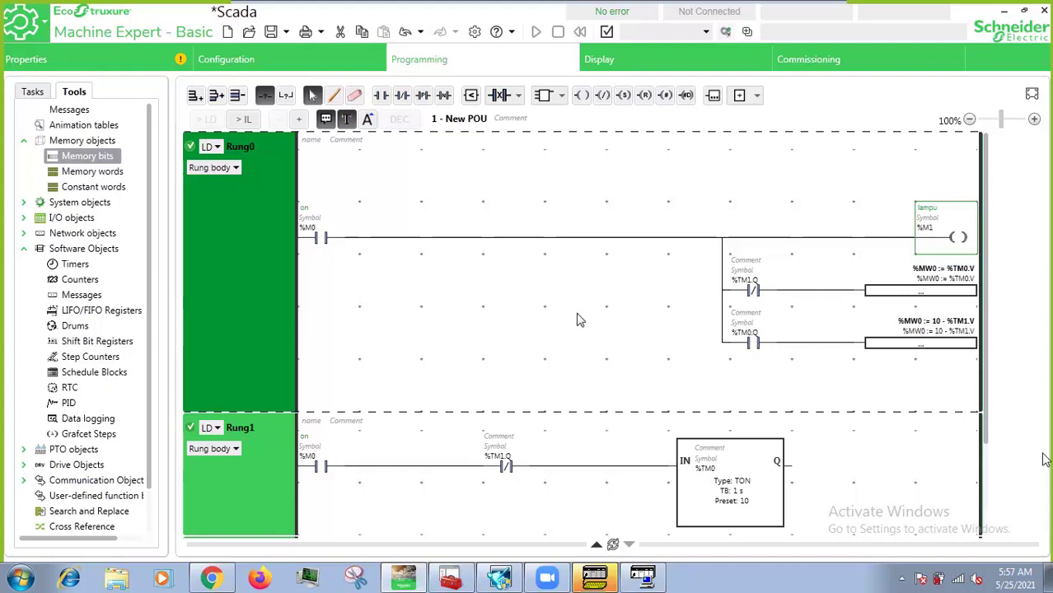
scroll(579, 319, down, 1)
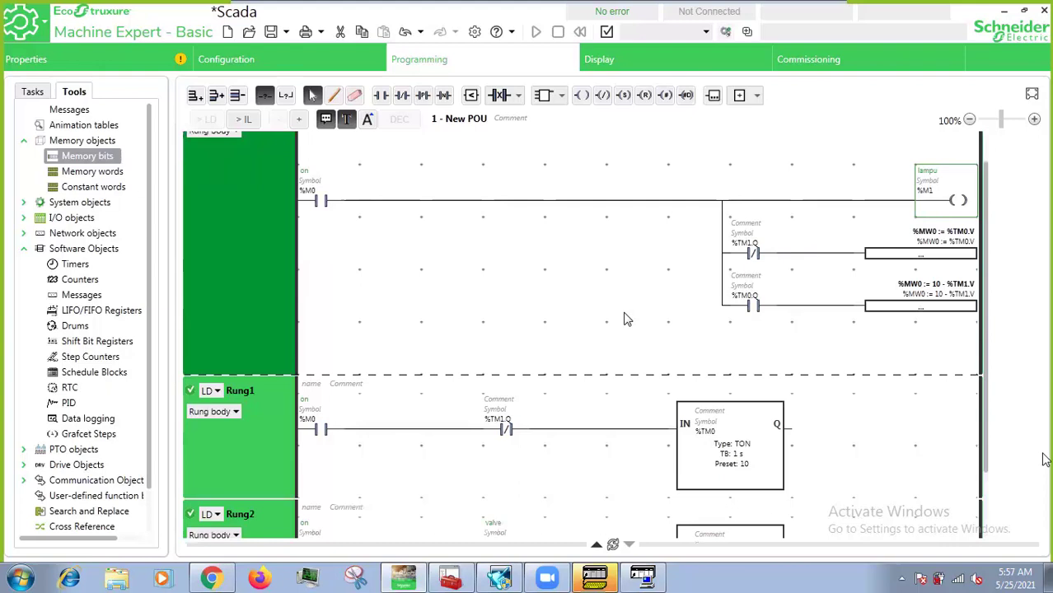
scroll(624, 318, down, 1)
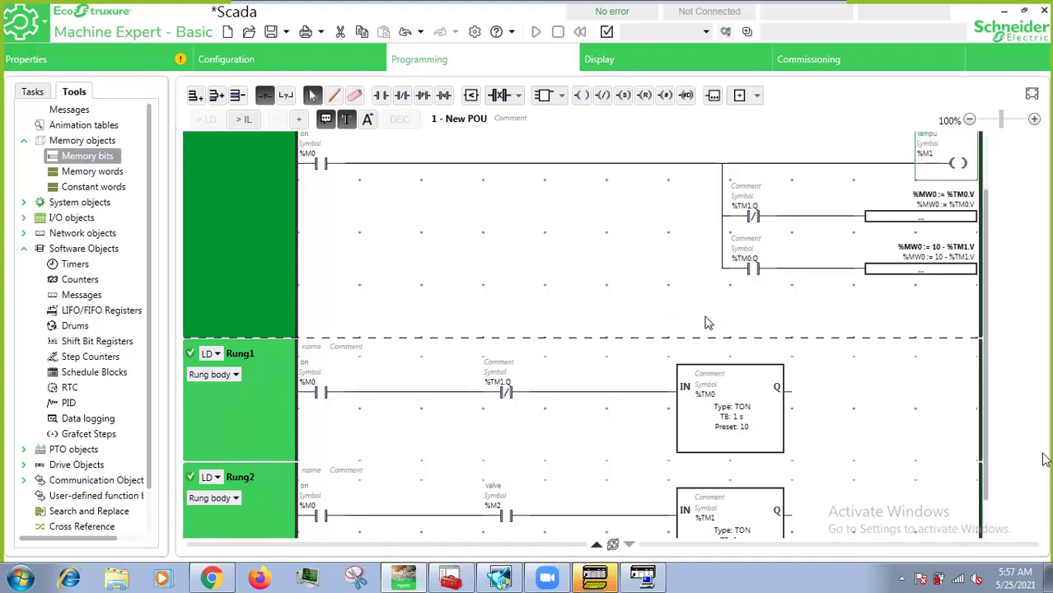
click(926, 198)
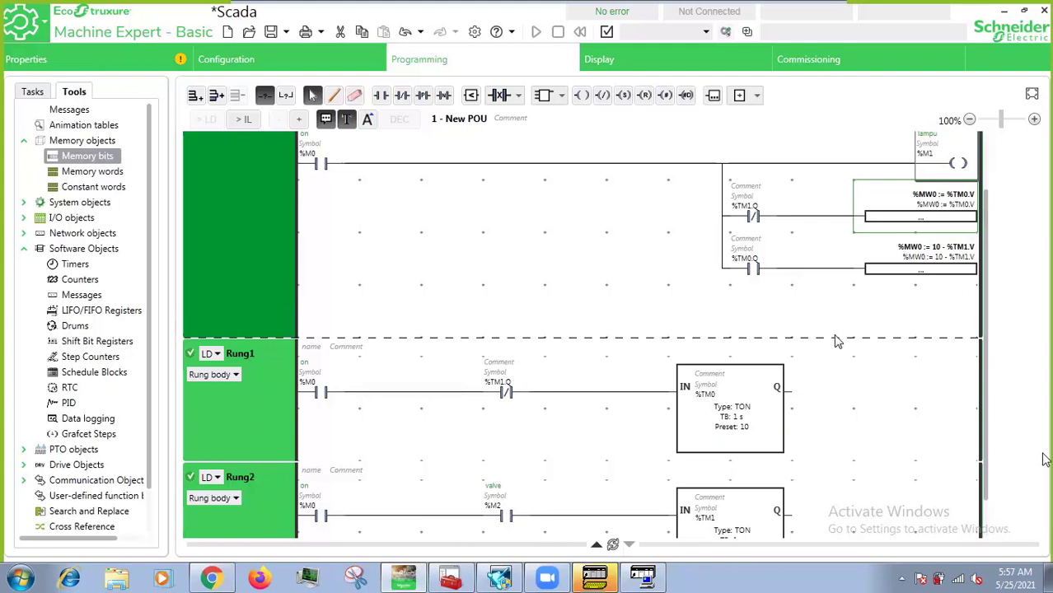
click(778, 398)
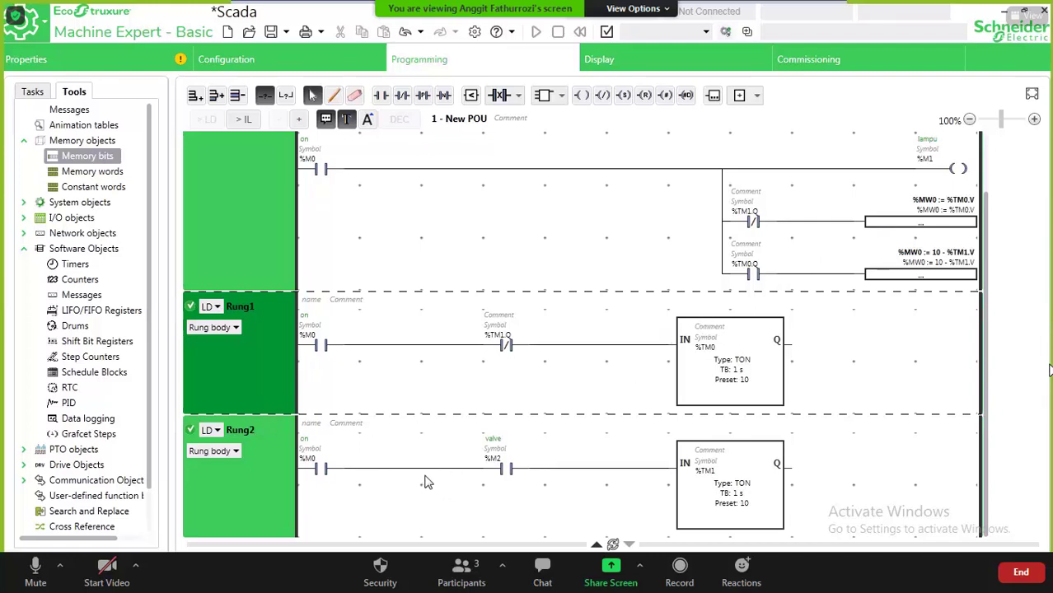
click(511, 476)
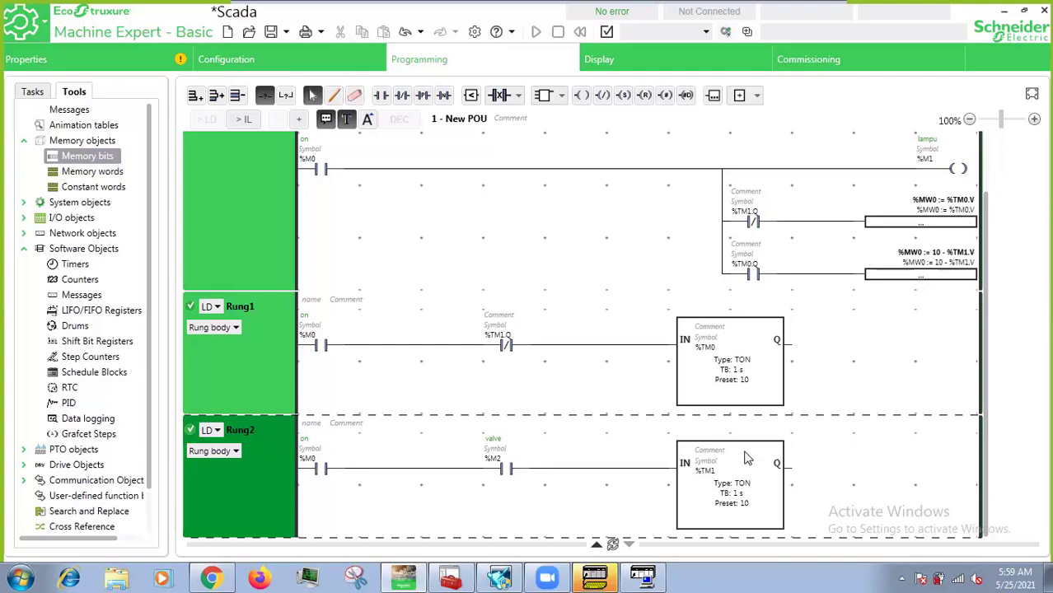
Switch to InTouch WindowMaker, open the SCADA2 window and place a Button w/LED near the drawing's upper-left corner.
click(500, 579)
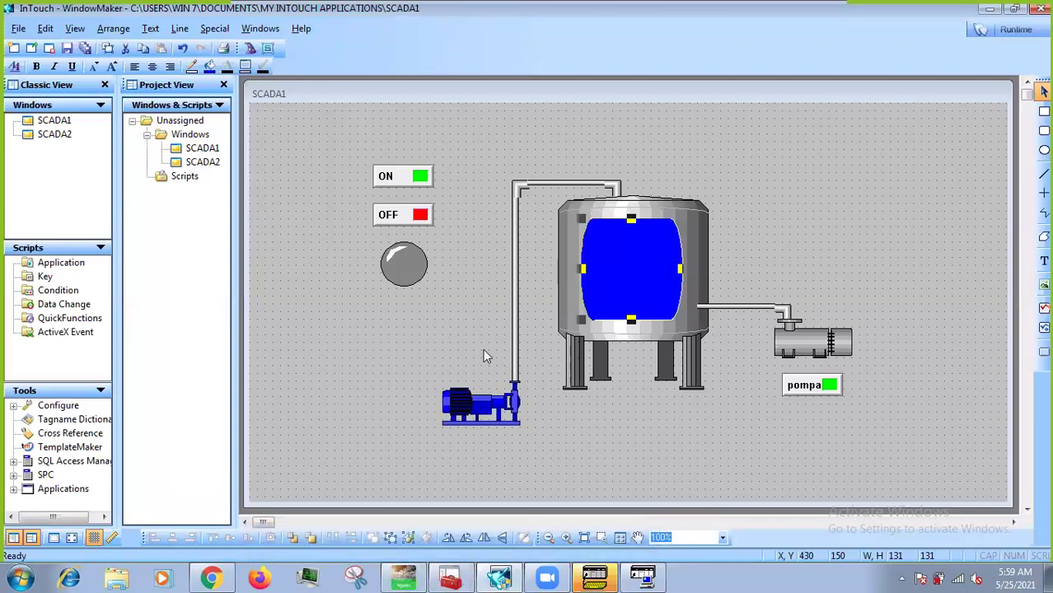
double_click(204, 164)
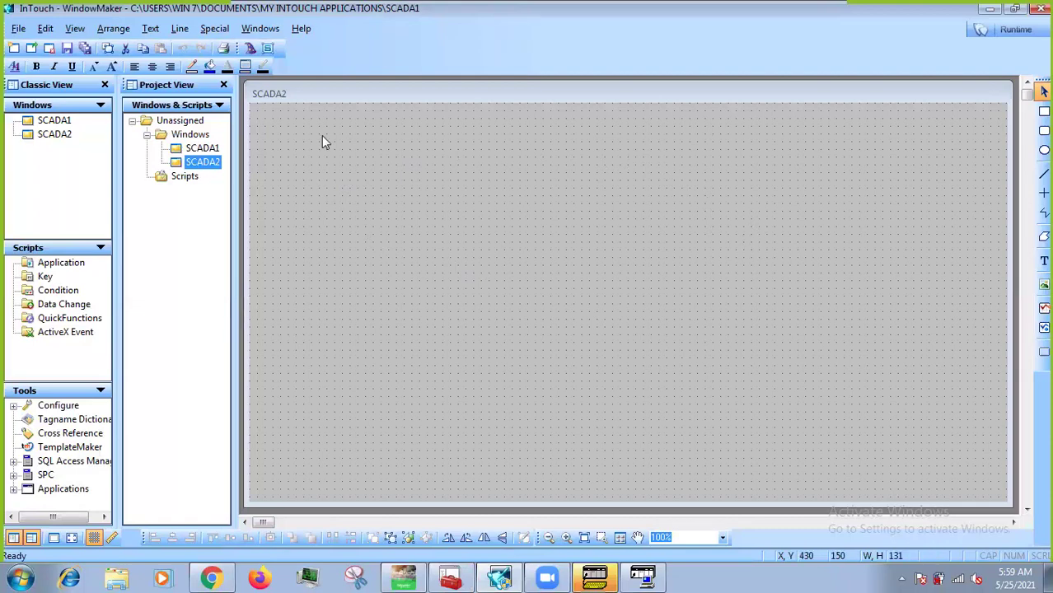
click(252, 48)
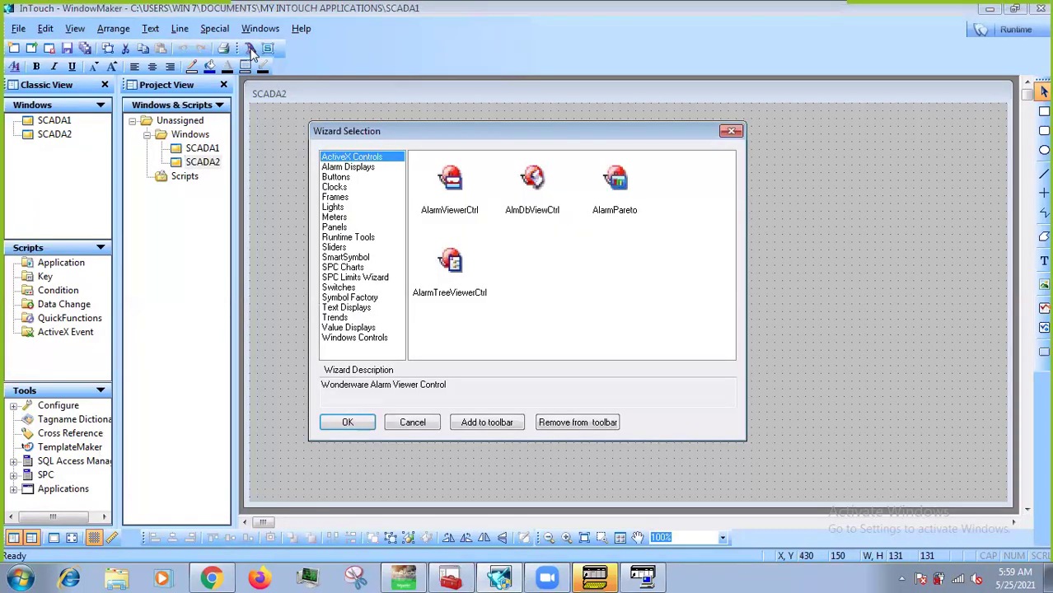
click(341, 177)
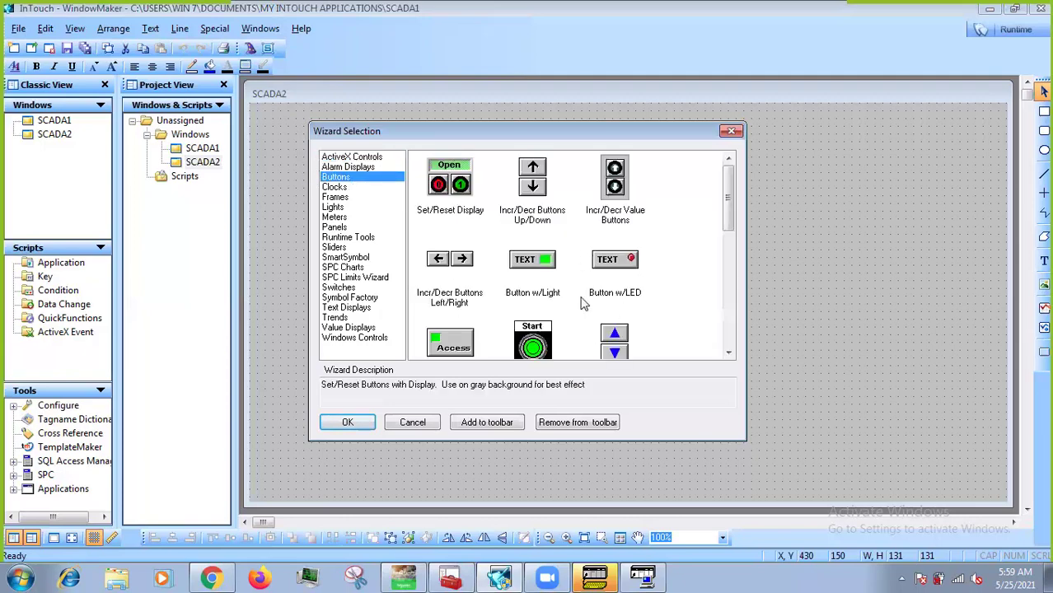
double_click(634, 276)
click(362, 186)
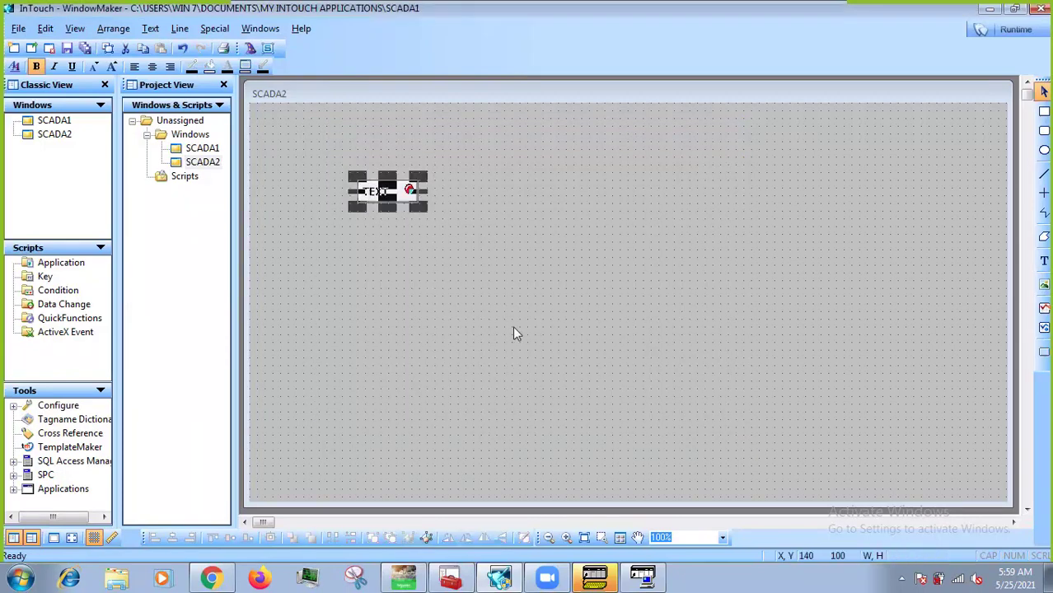
click(517, 328)
drag(403, 204, 358, 181)
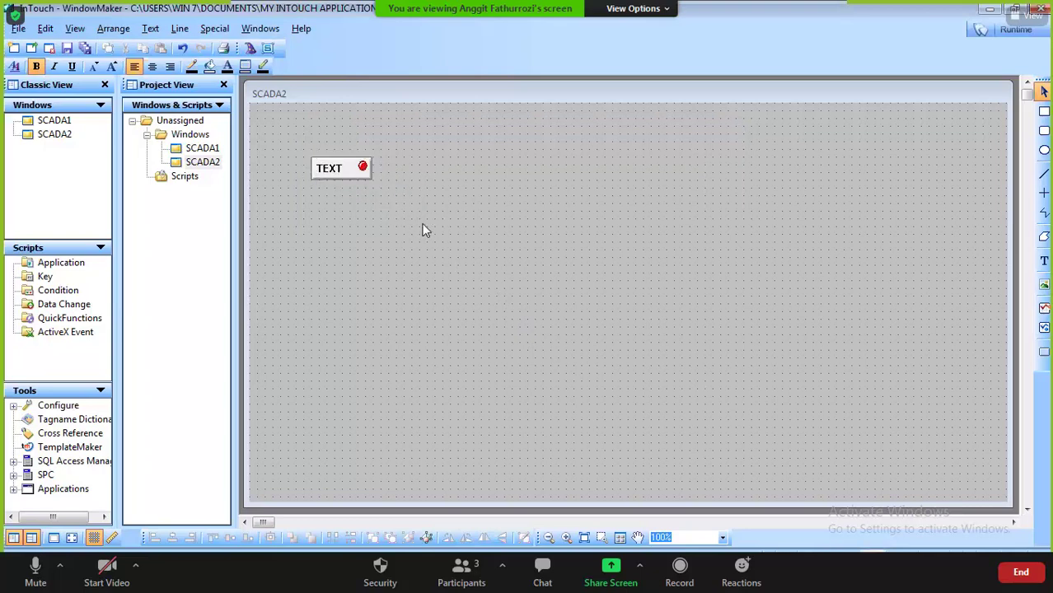
Place a Circular Light wizard from the Lights category directly below the TEXT button.
click(252, 48)
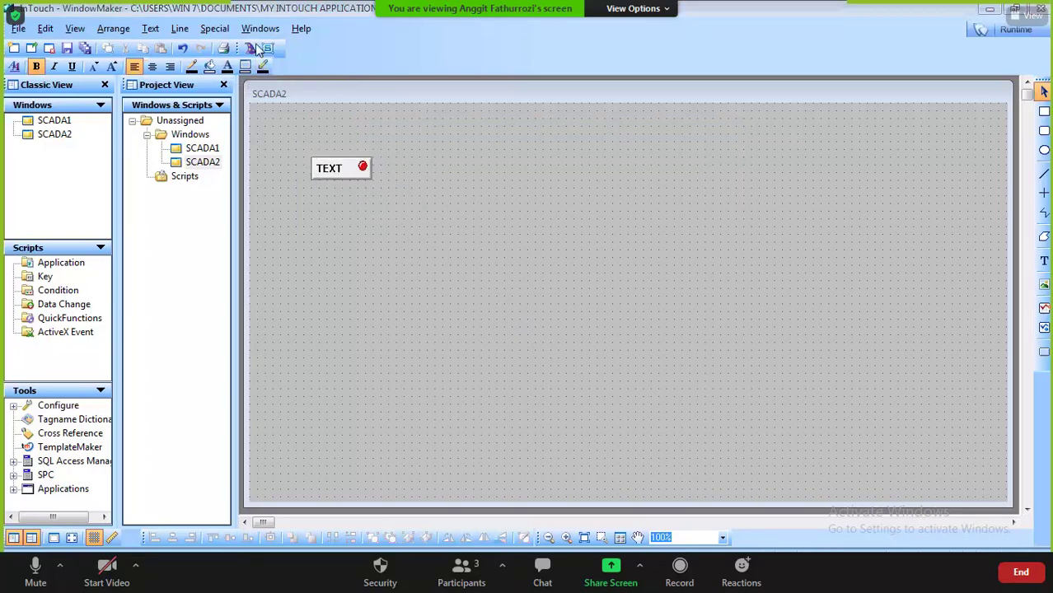
click(332, 207)
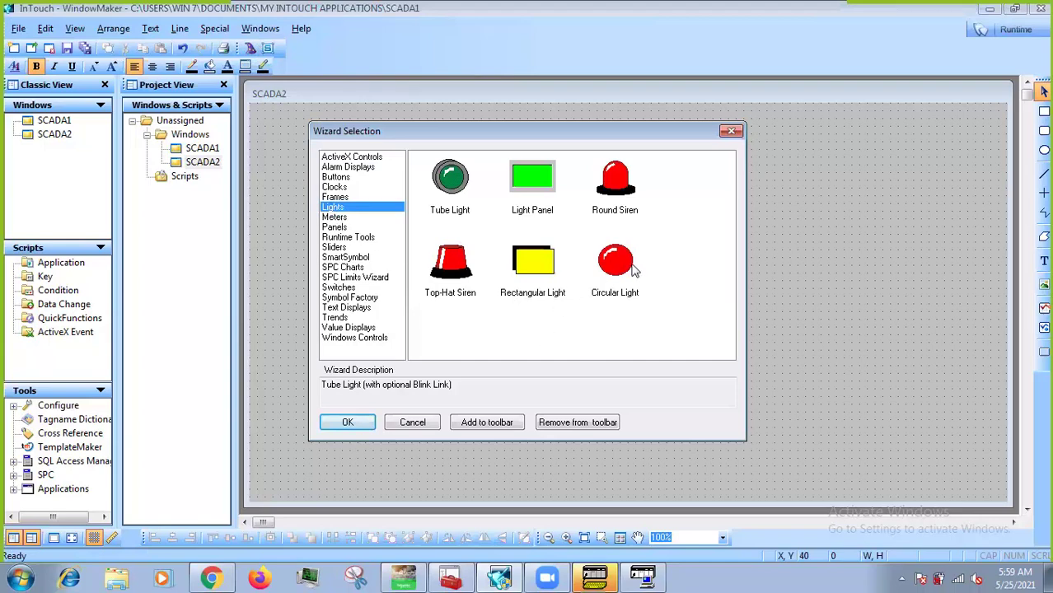
double_click(631, 265)
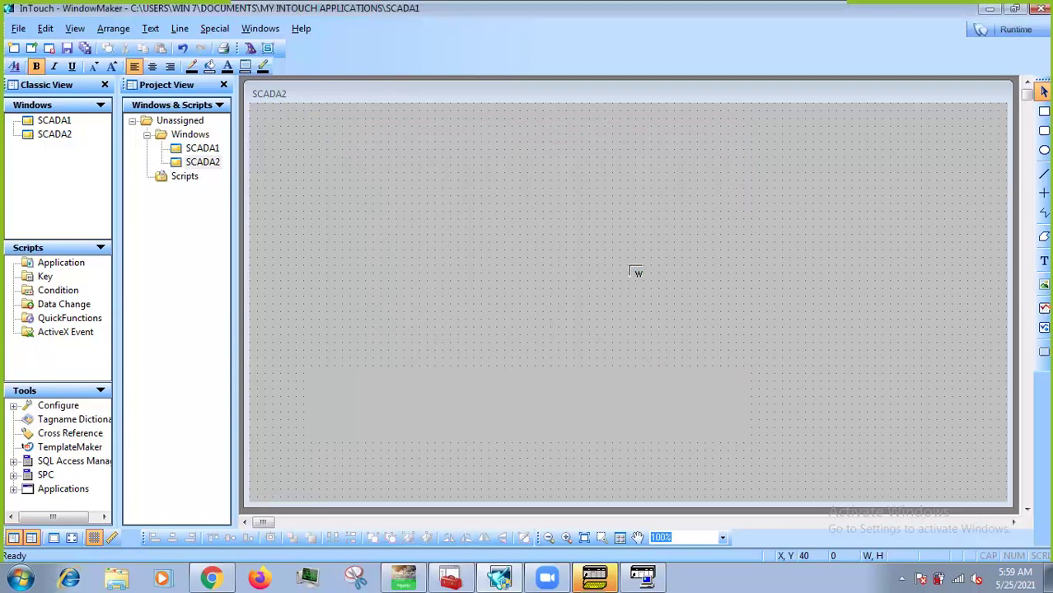
click(321, 238)
drag(354, 263, 355, 241)
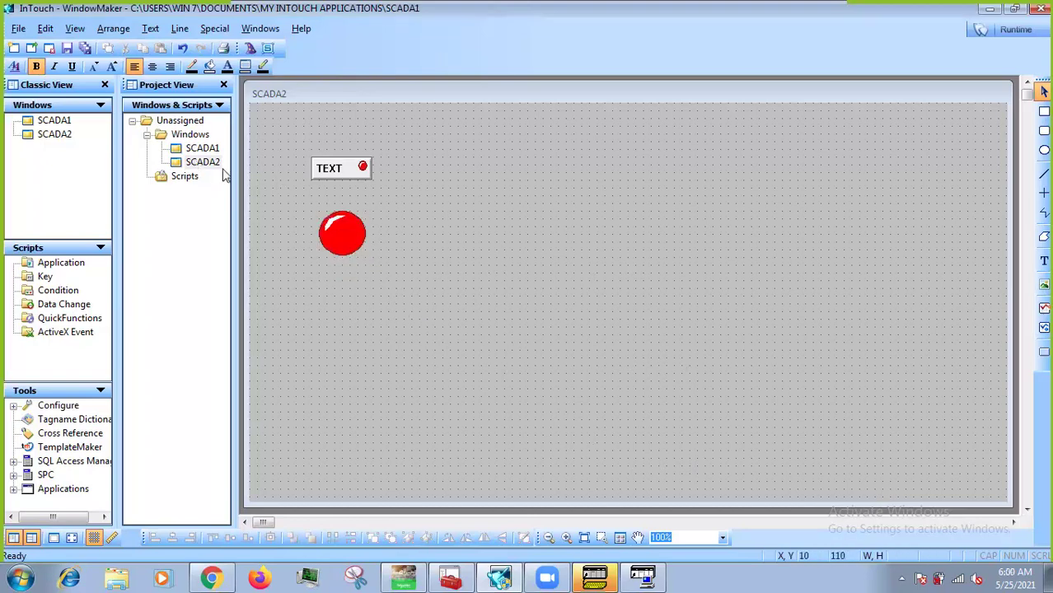
Insert a grey tank on legs from the Symbol Factory Tanks category into the SCADA2 window.
click(191, 149)
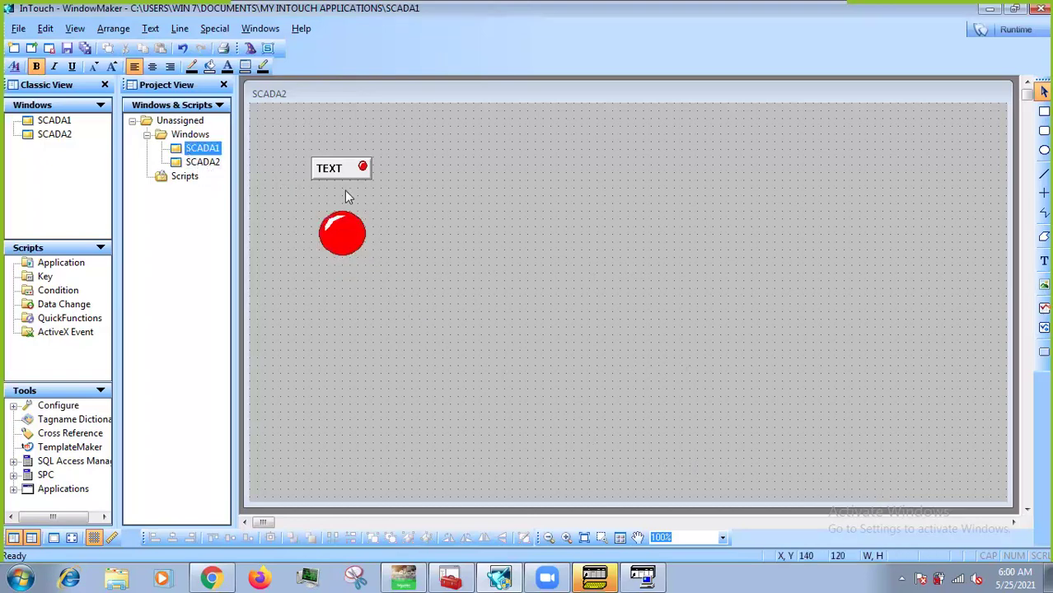
double_click(210, 164)
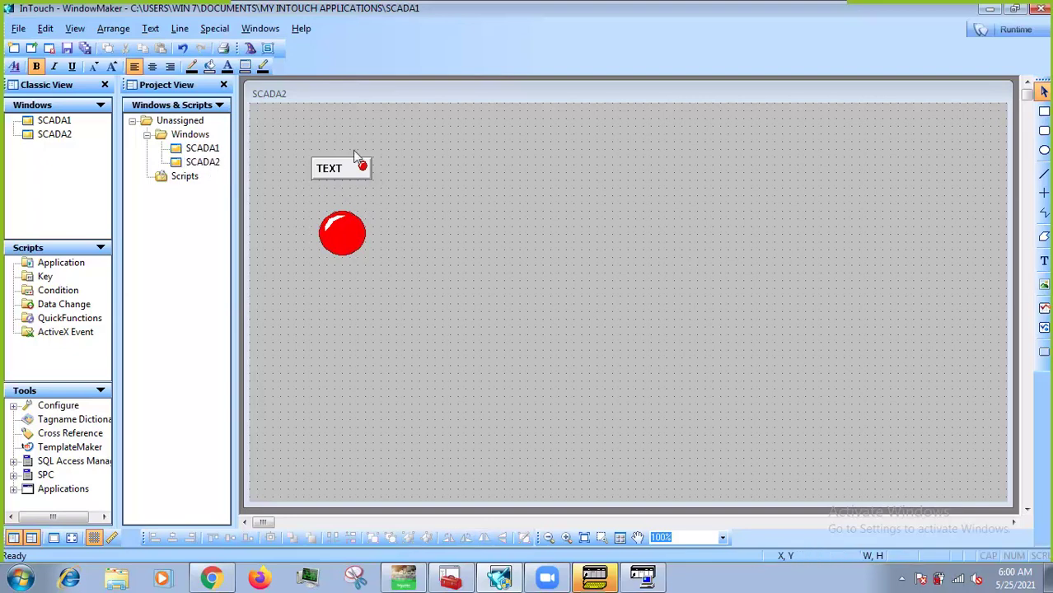
click(249, 49)
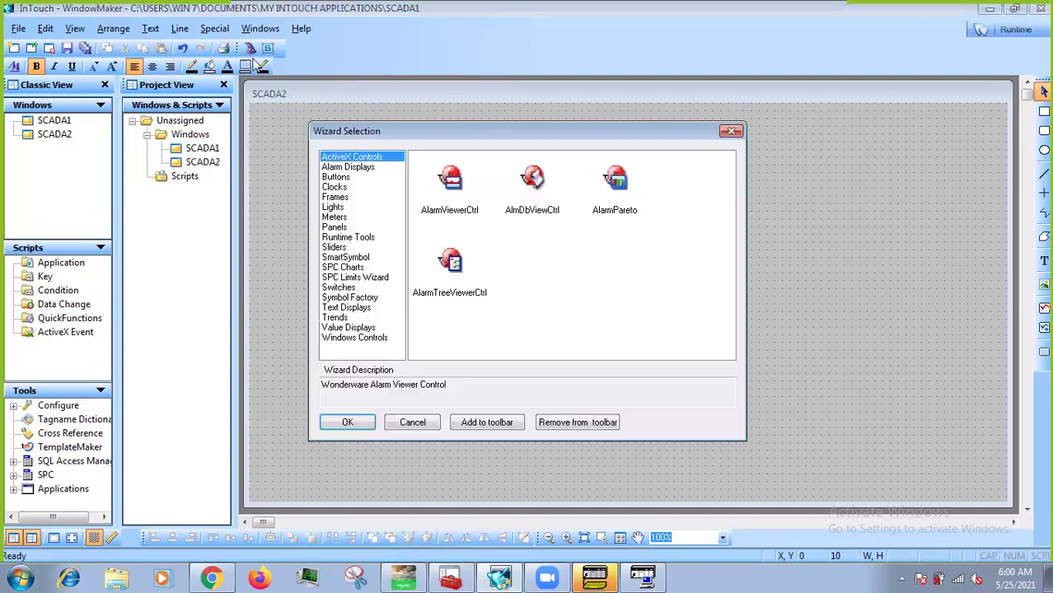
click(368, 298)
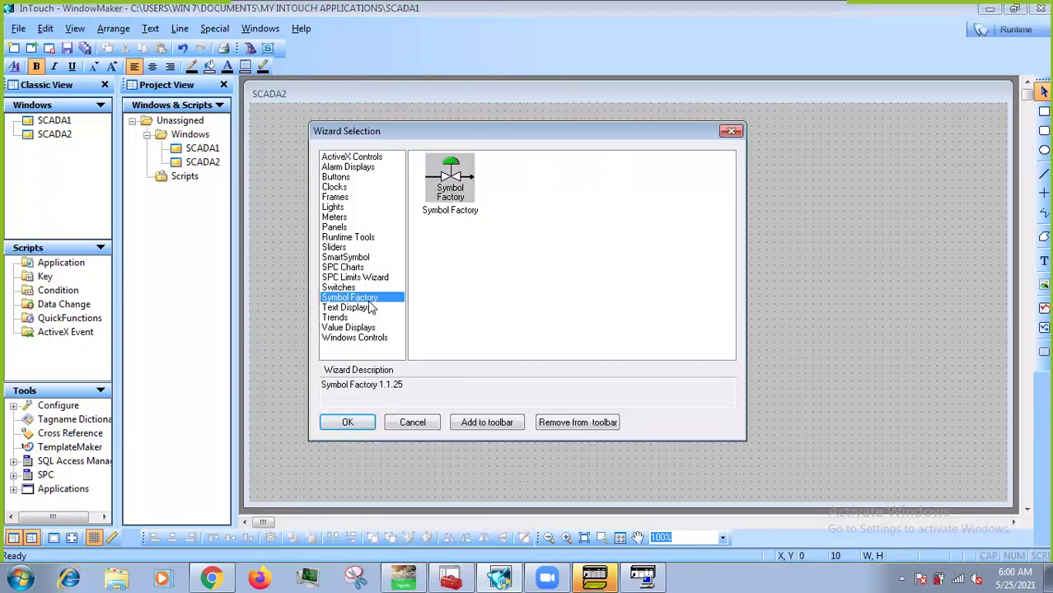
double_click(450, 198)
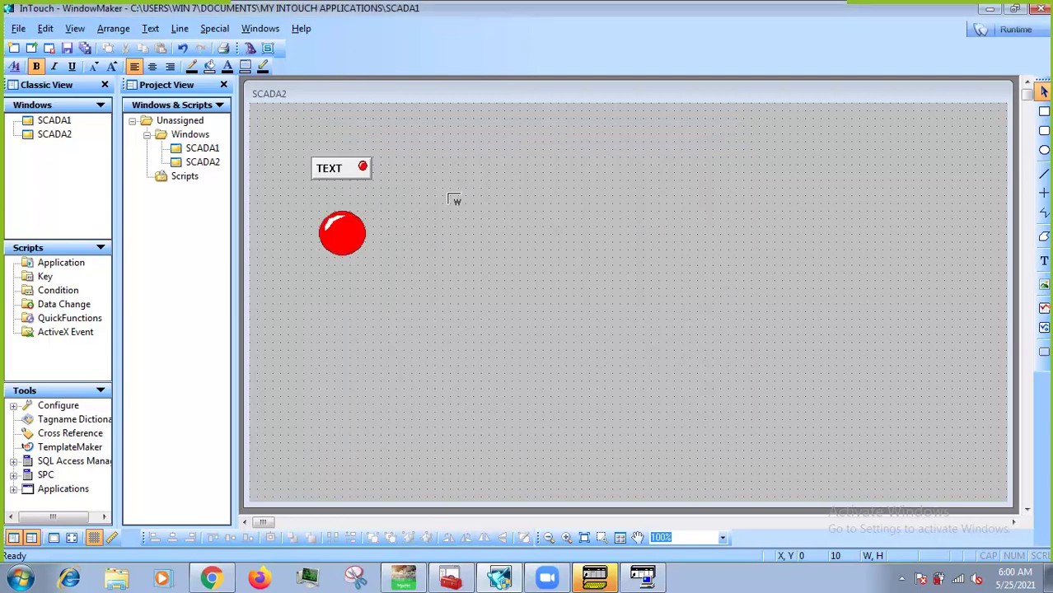
click(482, 199)
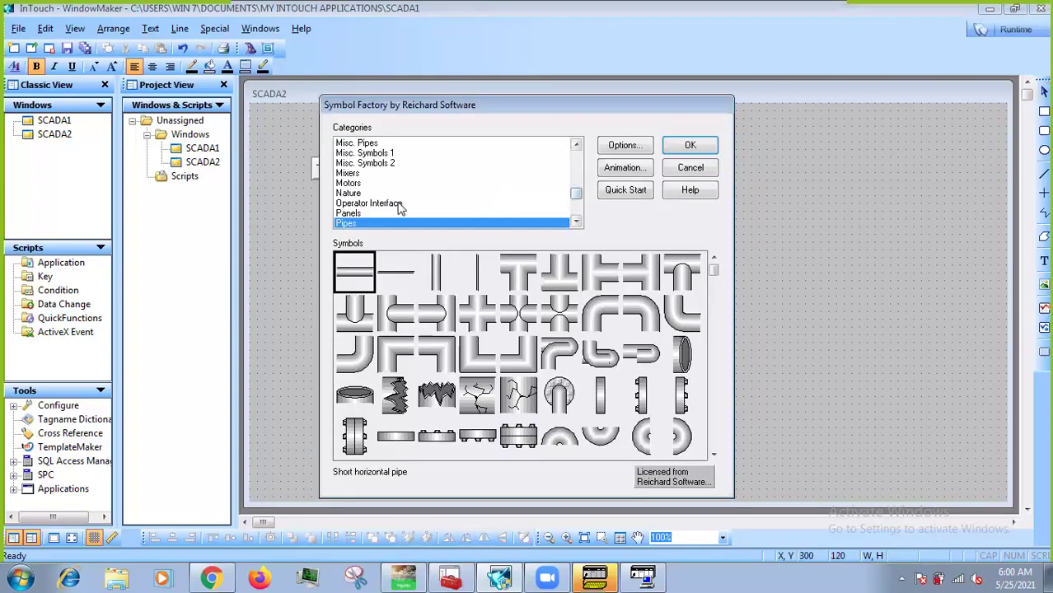
scroll(430, 210, down, 2)
scroll(394, 185, down, 3)
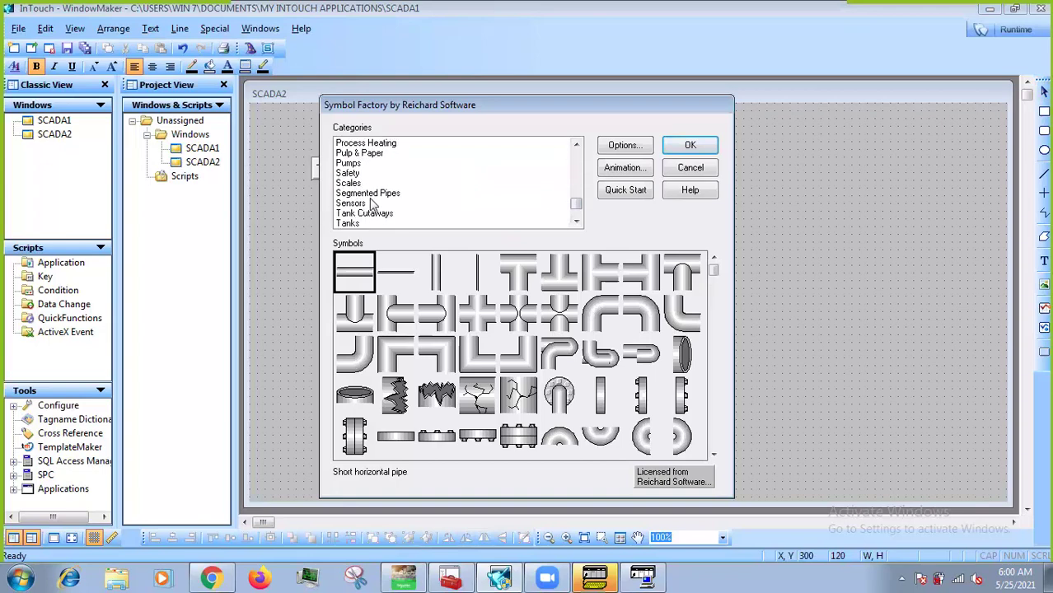
click(361, 194)
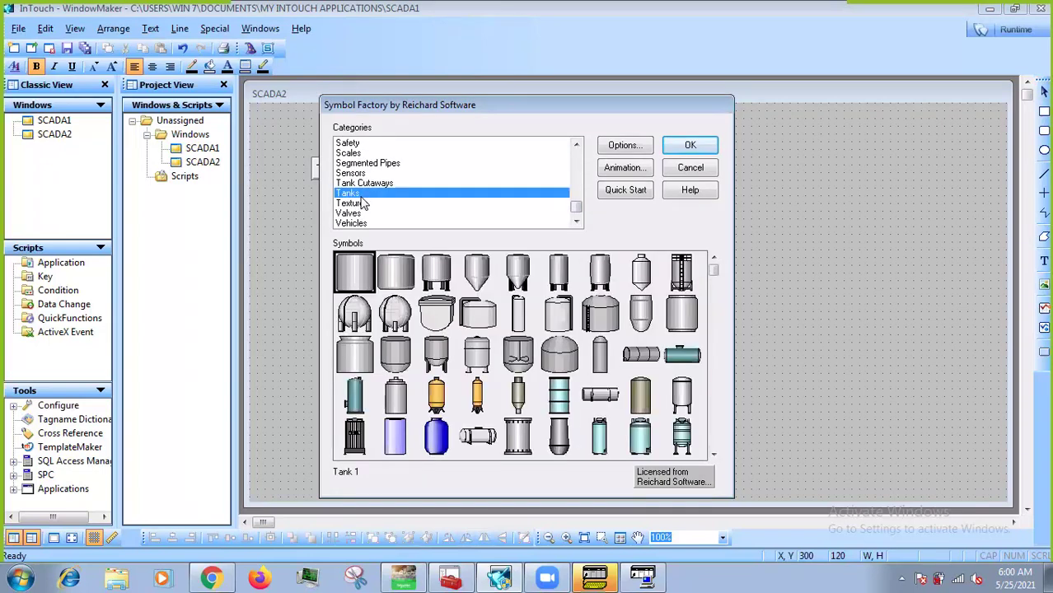
double_click(403, 272)
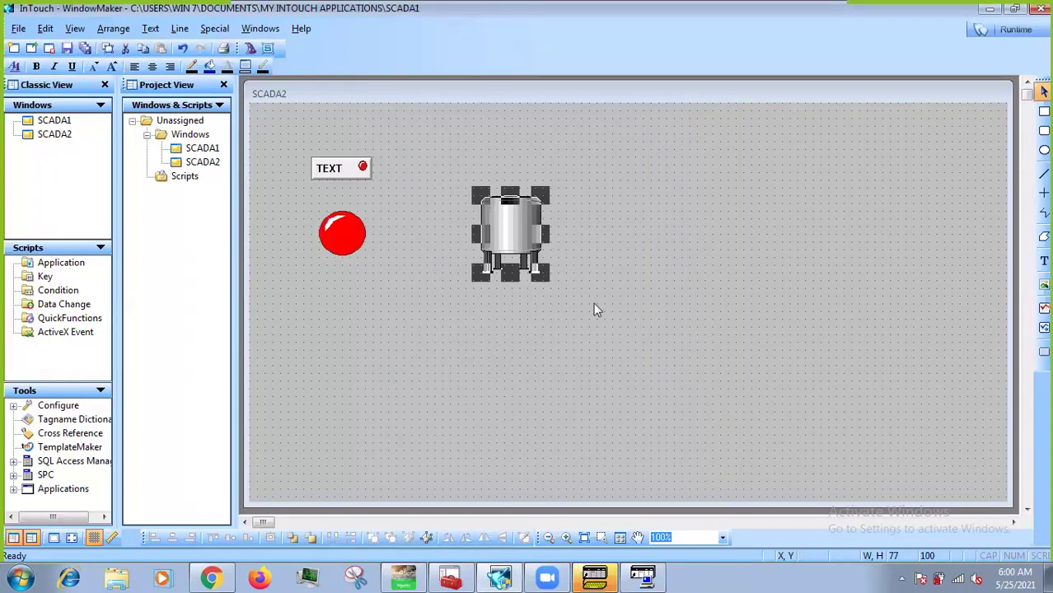
Enlarge the tank to roughly twice its size and move it right of the window's centre.
drag(540, 273, 624, 381)
drag(578, 288, 647, 257)
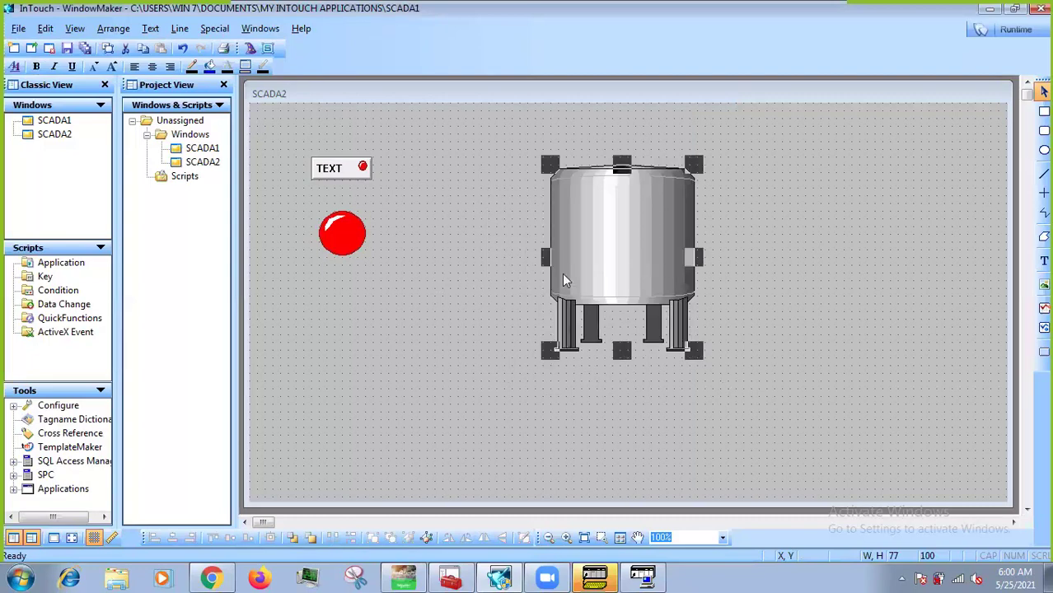
click(505, 278)
Insert a blue horizontal pump from the Symbol Factory Pumps category and position it below and left of the tank.
click(249, 49)
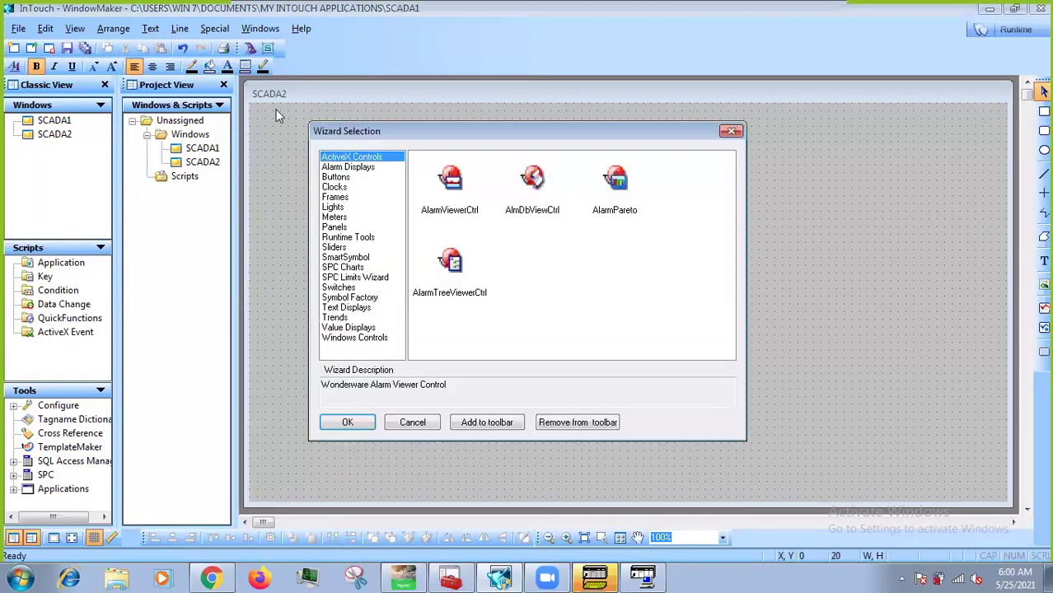
click(341, 298)
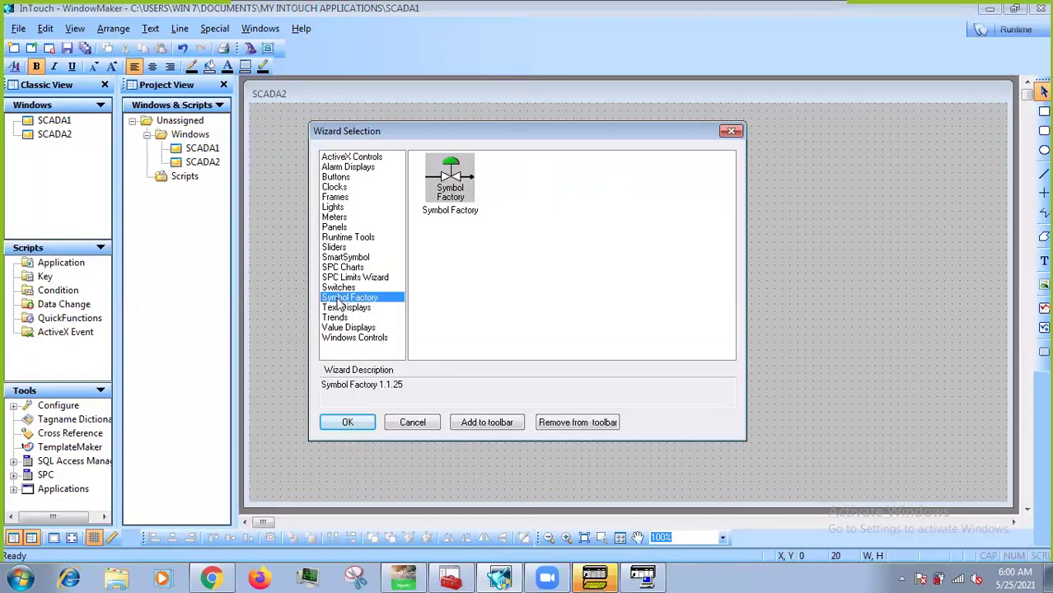
double_click(473, 188)
click(445, 249)
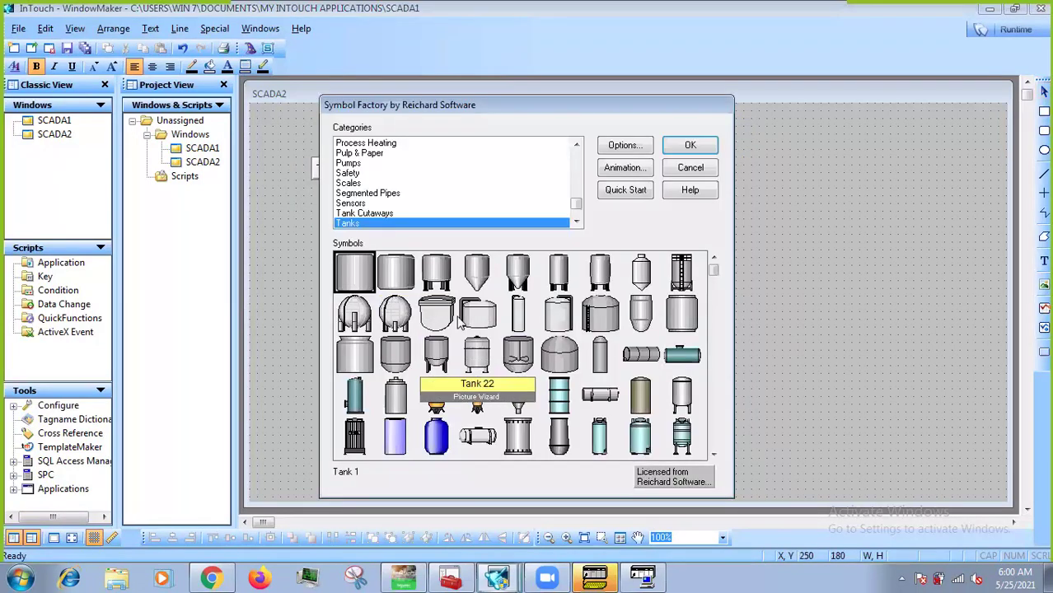
scroll(358, 214, down, 1)
scroll(356, 210, up, 1)
scroll(355, 205, down, 2)
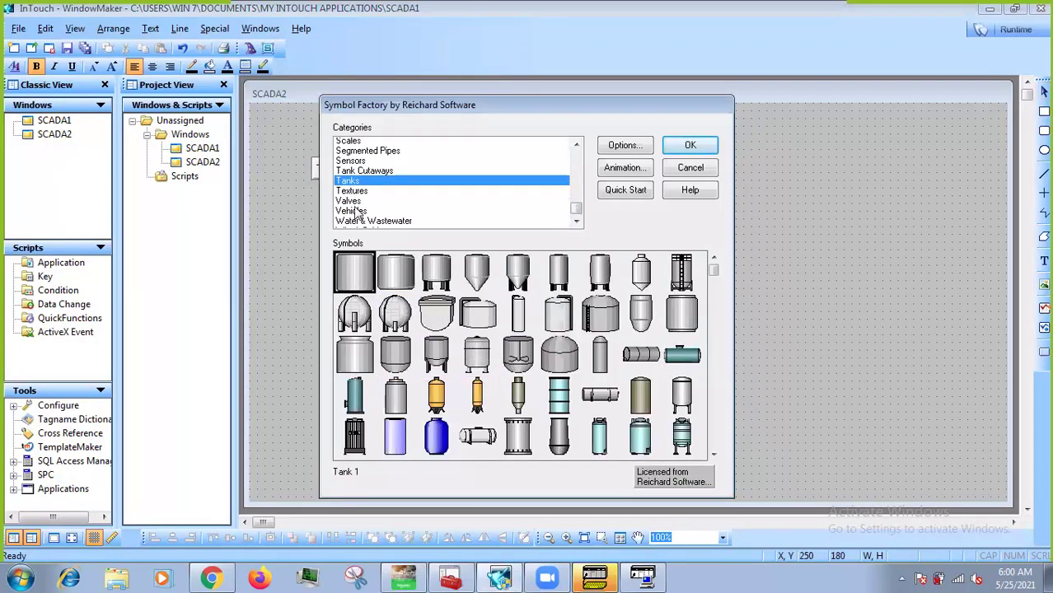
scroll(355, 201, up, 4)
scroll(356, 200, down, 2)
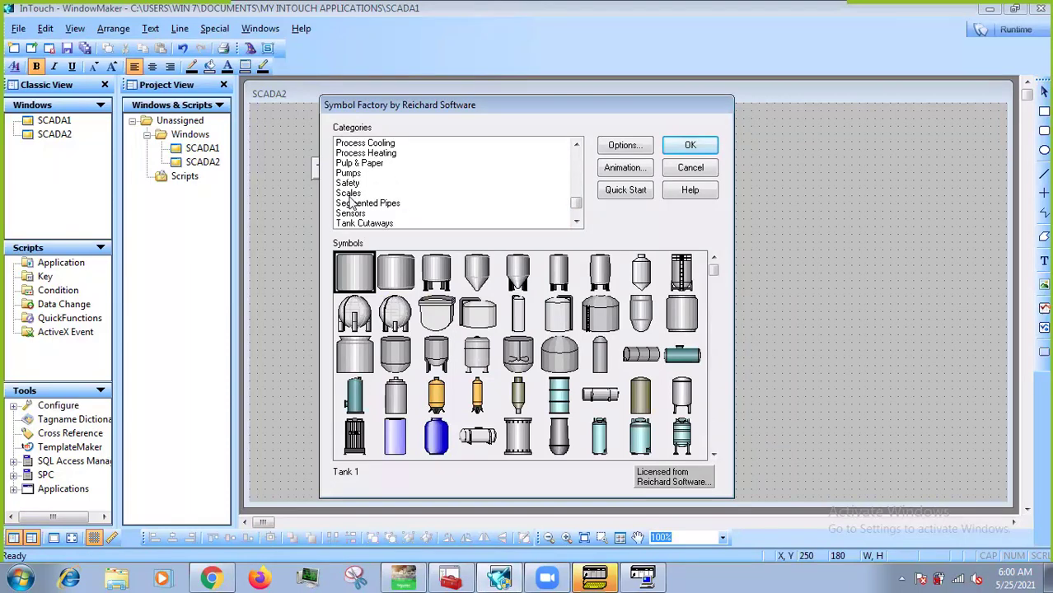
click(364, 176)
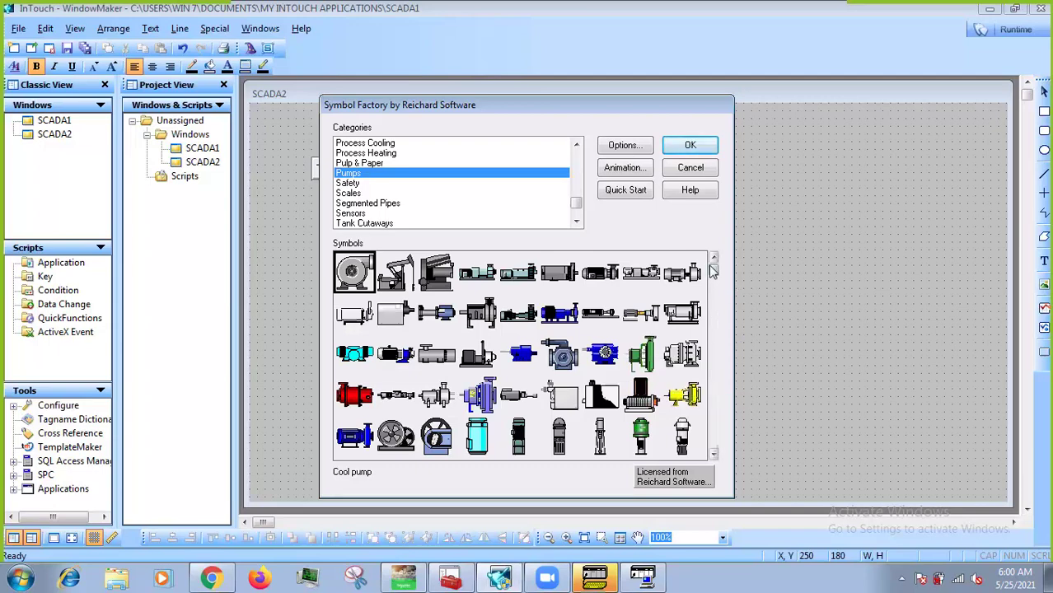
mouse_move(713, 271)
mouse_down()
mouse_move(718, 354)
mouse_move(715, 271)
mouse_up()
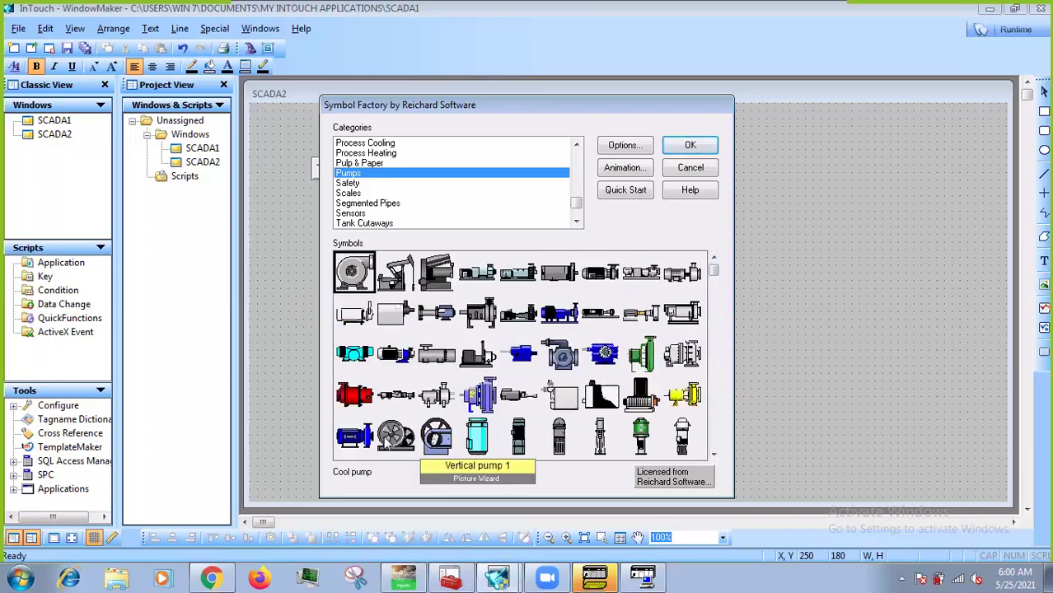
click(355, 437)
double_click(567, 313)
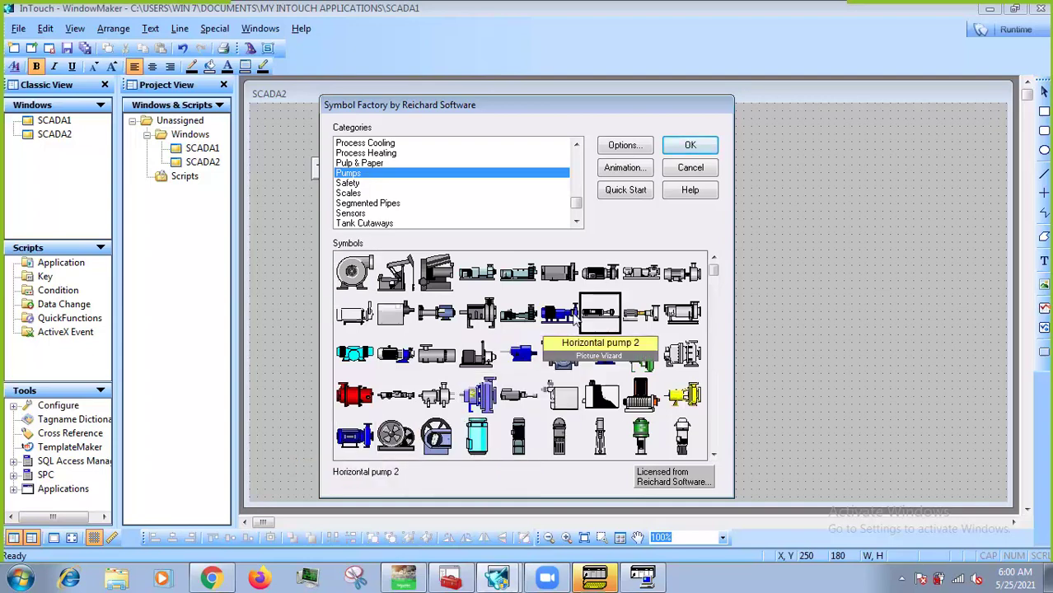
drag(467, 265, 474, 428)
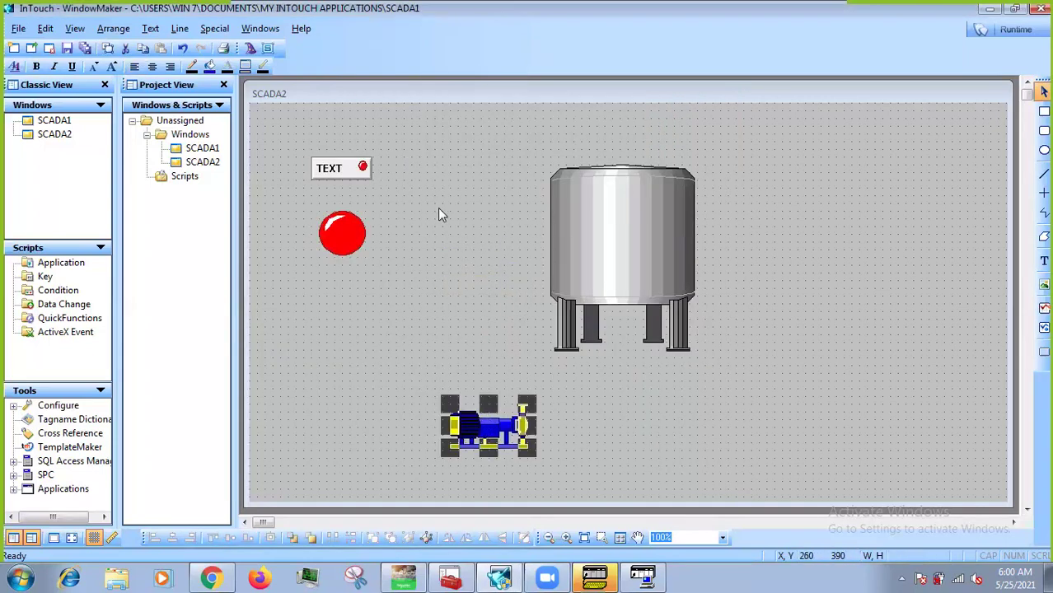
Open the Symbol Factory wizard and show its Pipes category.
click(248, 51)
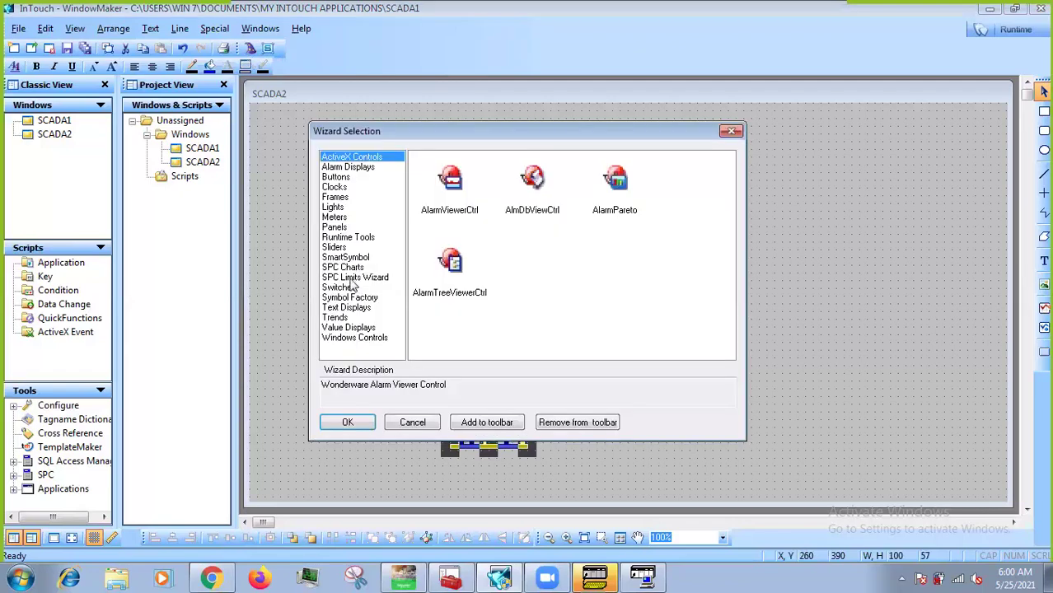
click(346, 268)
click(338, 297)
click(338, 317)
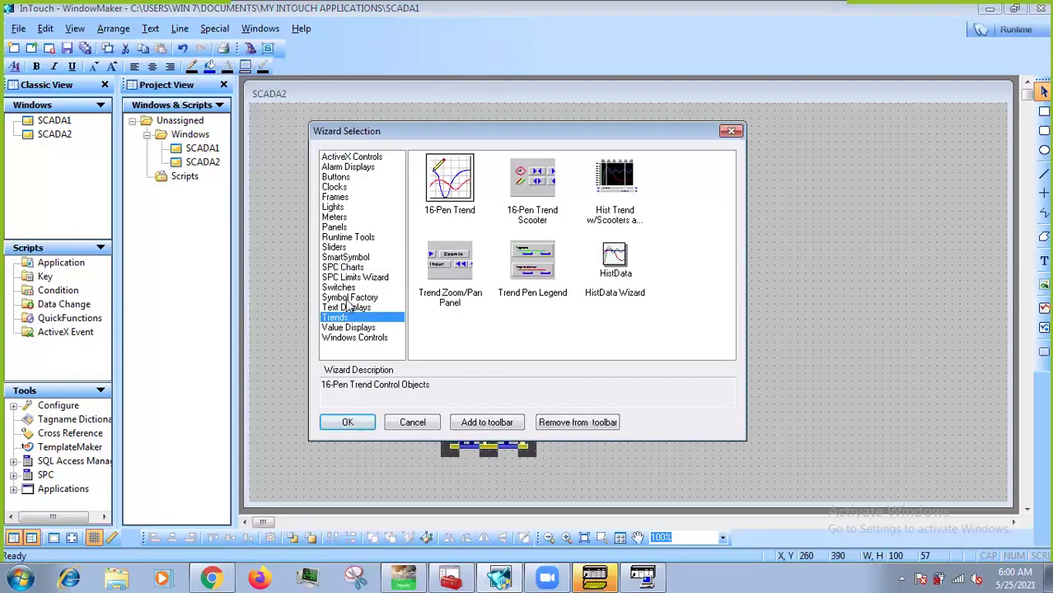
click(346, 298)
double_click(449, 179)
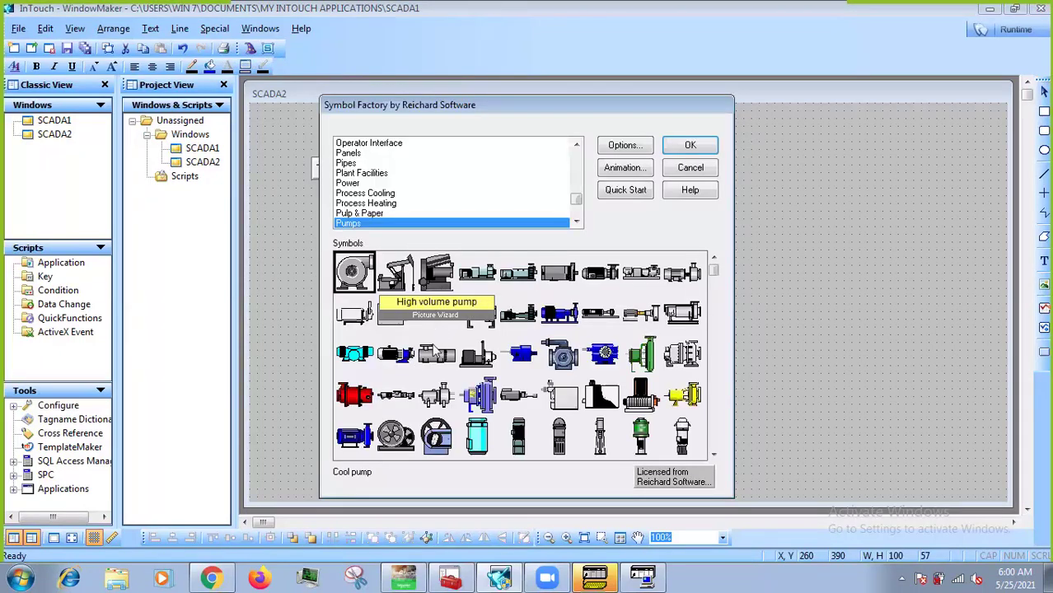
click(363, 163)
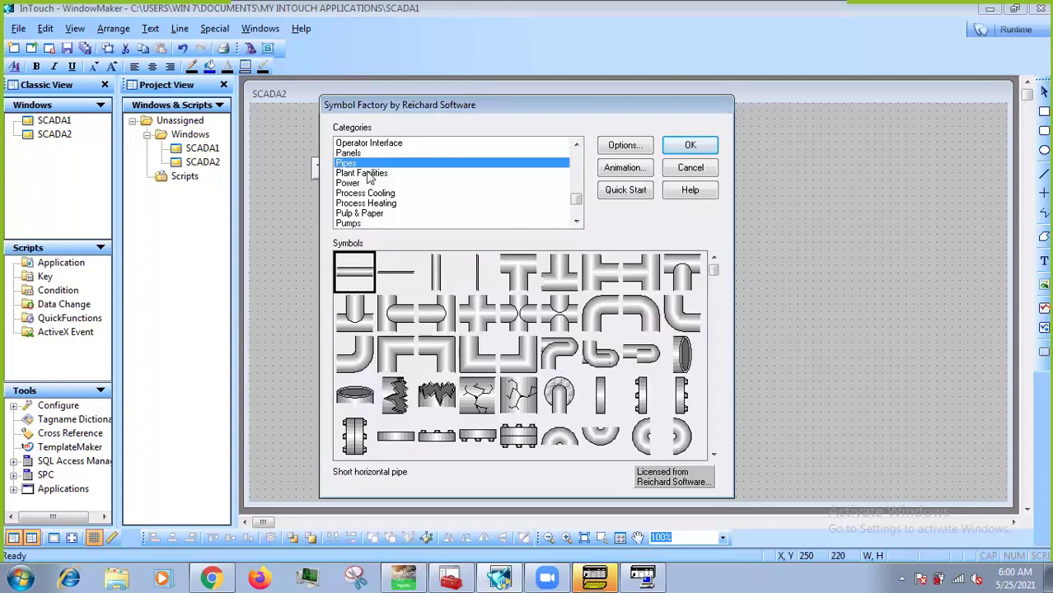
Insert a long vertical pipe from the Pipes category and stand it on the blue pump's outlet.
click(438, 278)
click(476, 283)
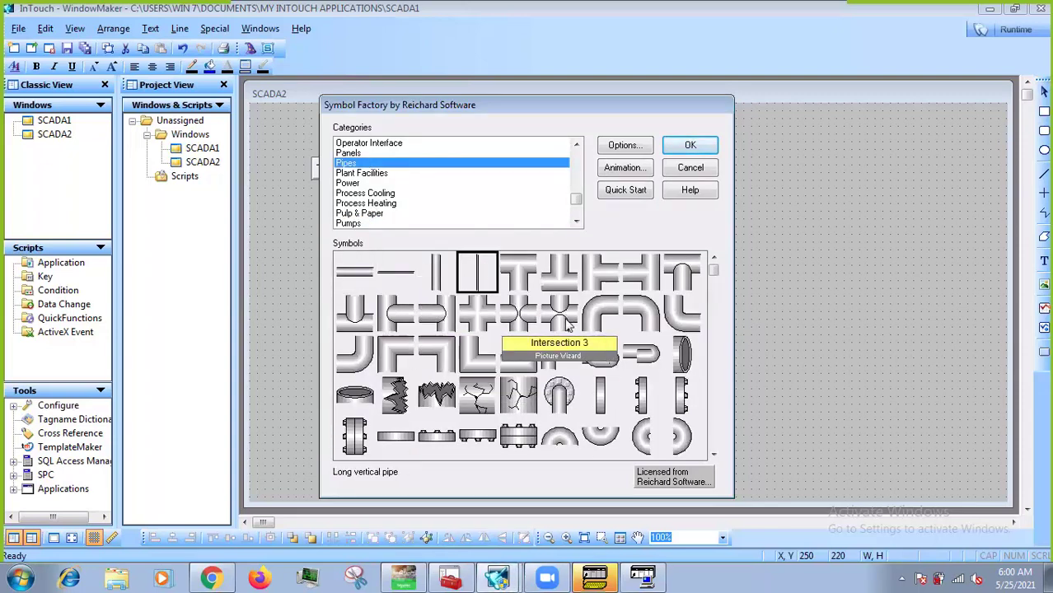
scroll(544, 395, down, 3)
scroll(544, 395, up, 3)
click(443, 278)
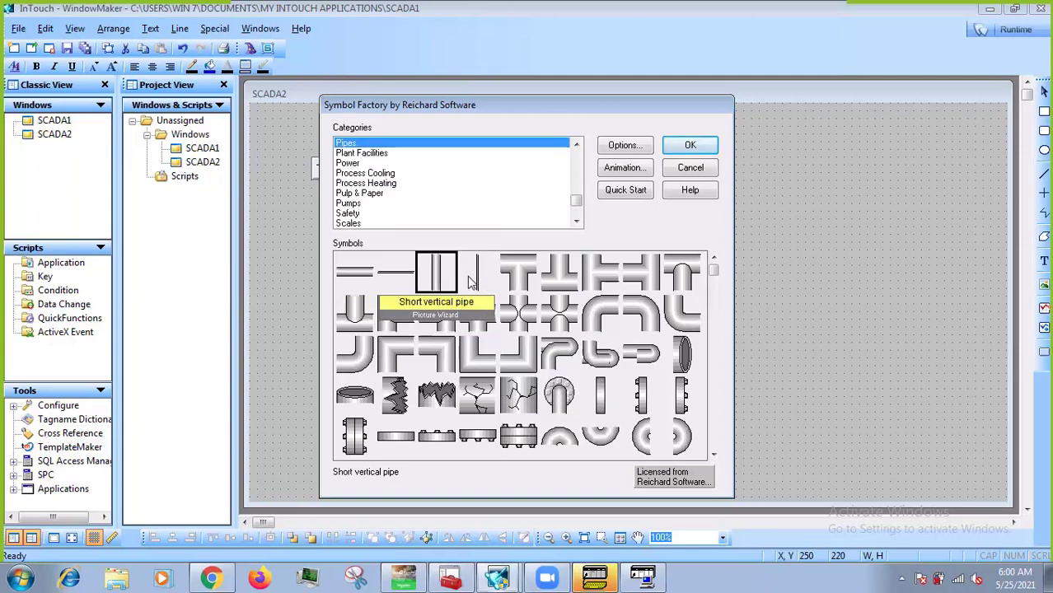
click(478, 283)
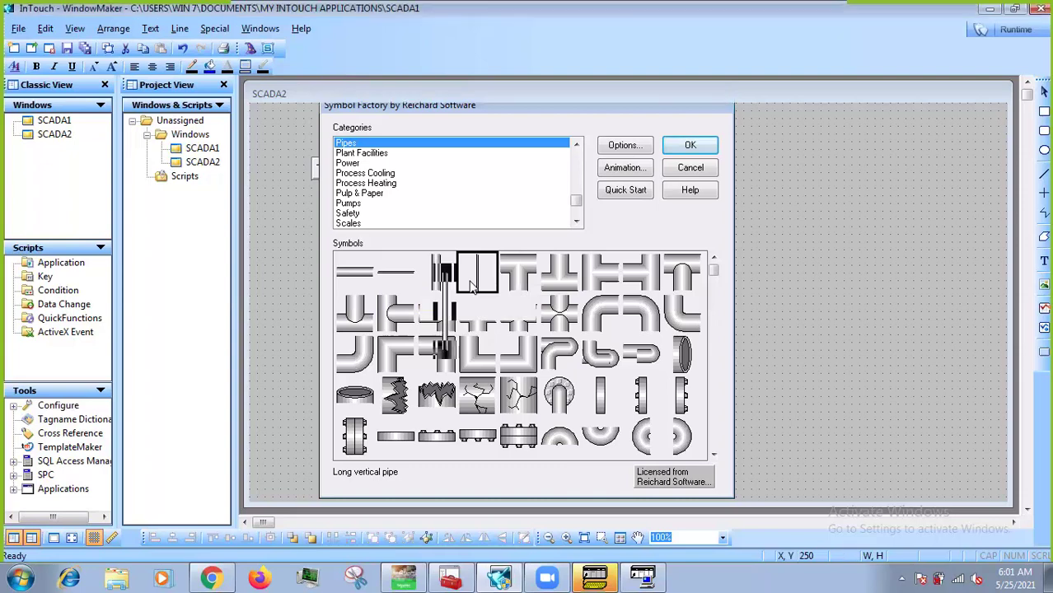
double_click(474, 283)
drag(454, 352, 523, 364)
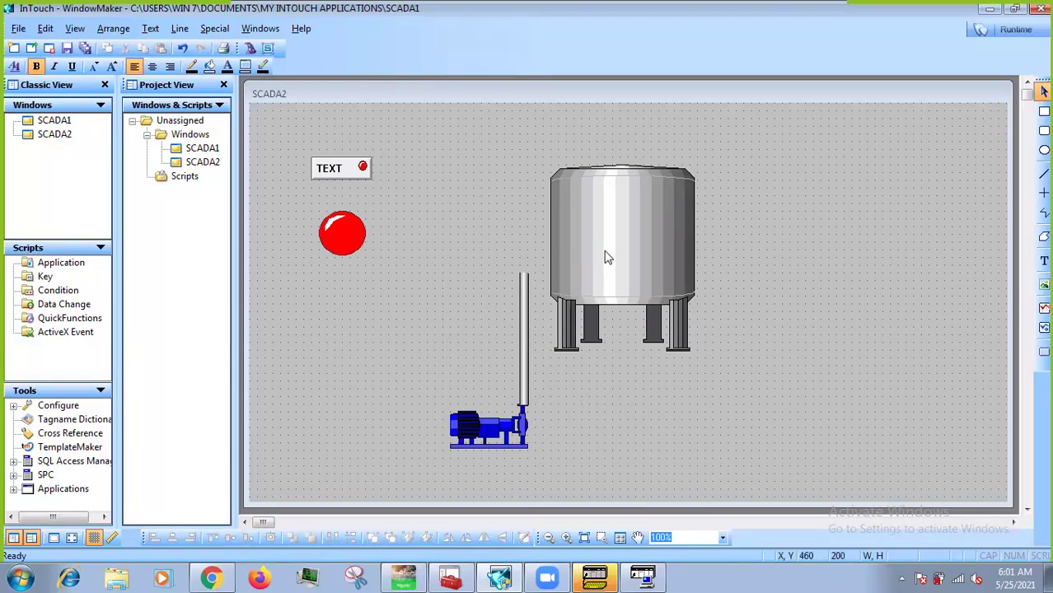
Insert a blue cut-away with curved sides from the Symbol Factory Tank Cutaways category onto the tank.
click(250, 51)
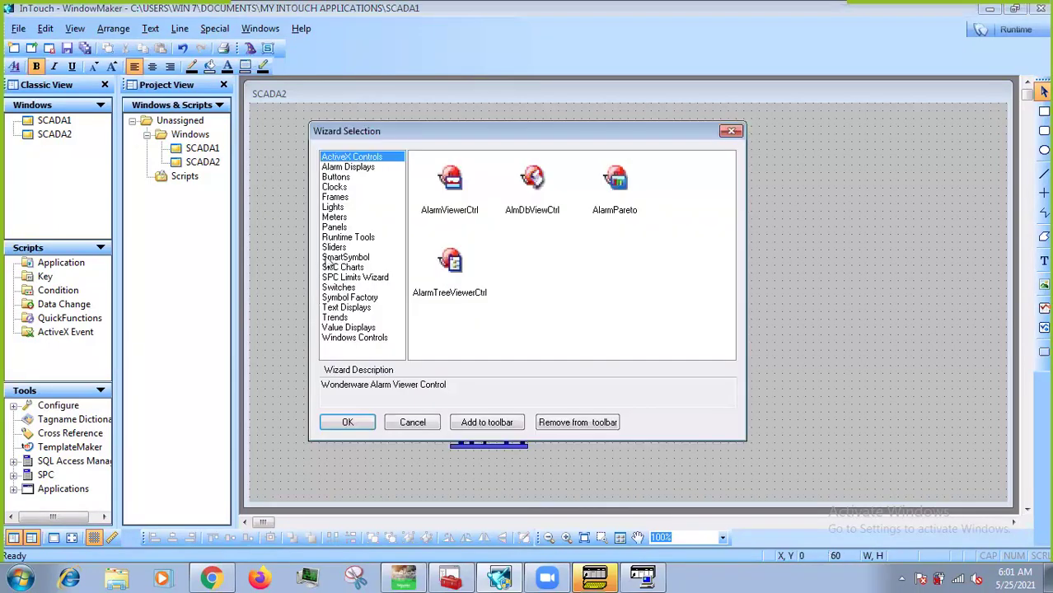
click(354, 297)
double_click(449, 181)
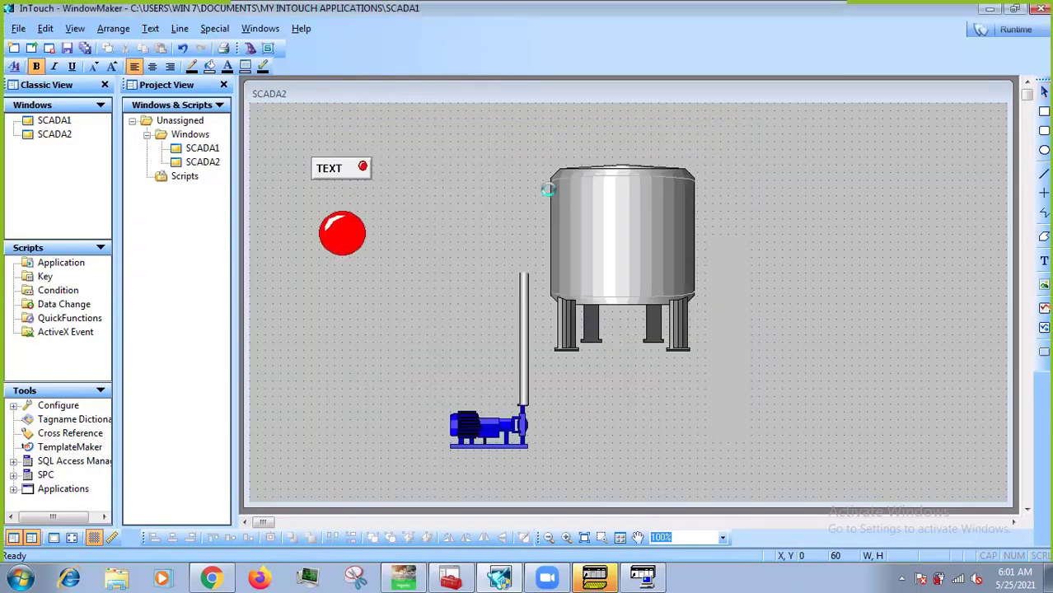
click(548, 185)
scroll(388, 190, down, 5)
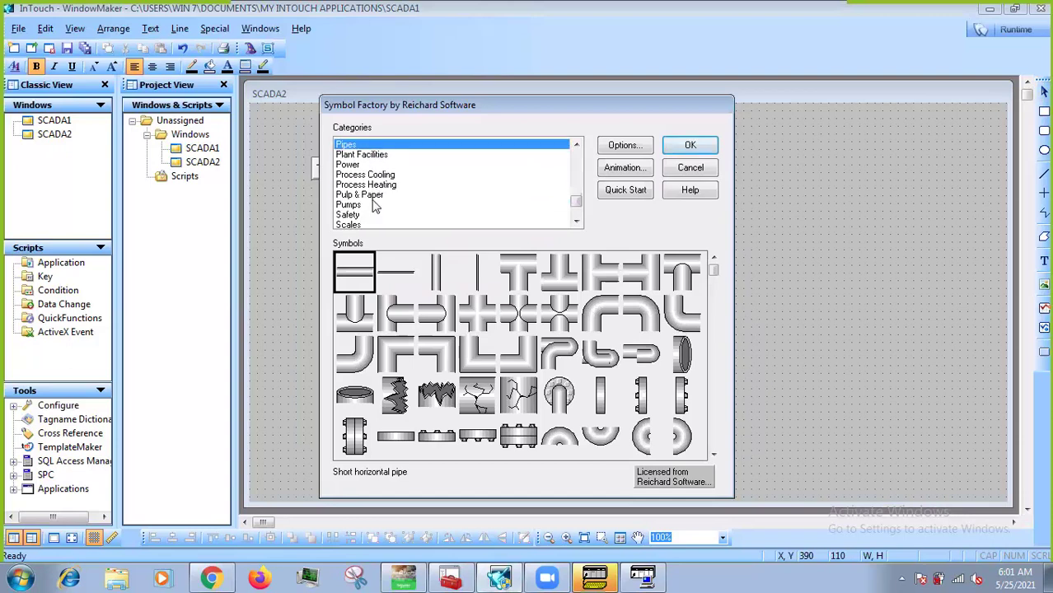
click(383, 184)
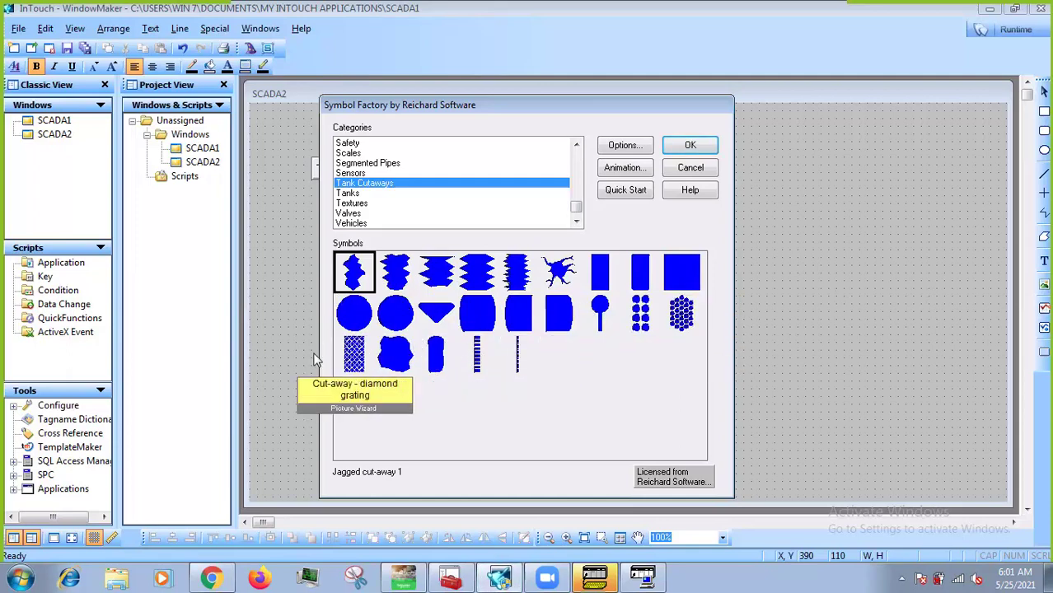
click(491, 322)
double_click(492, 322)
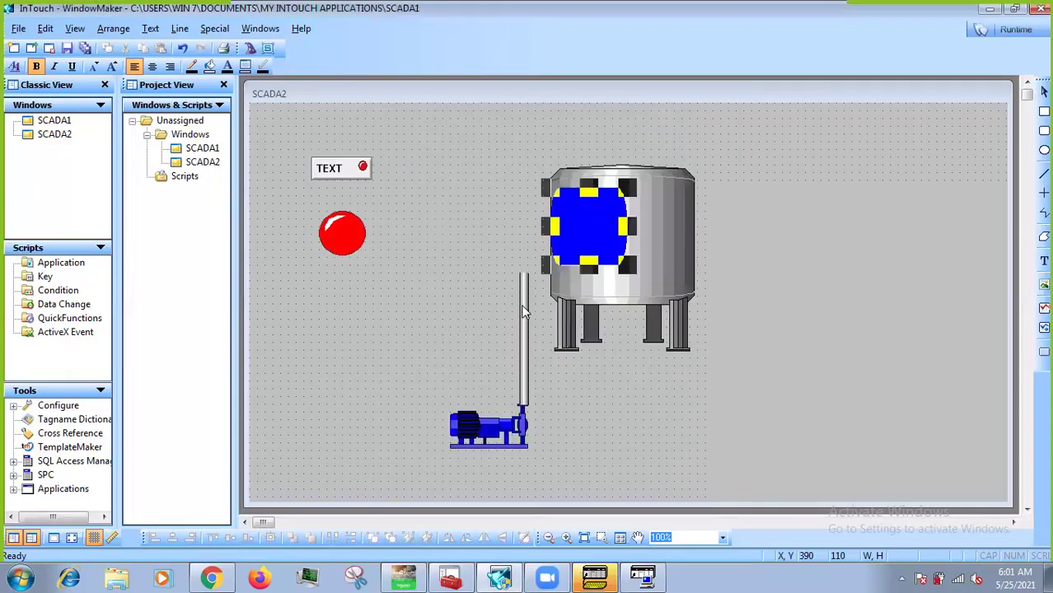
Move and enlarge the blue cut-away so it fills most of the tank's front.
drag(591, 226, 658, 285)
drag(630, 252, 632, 269)
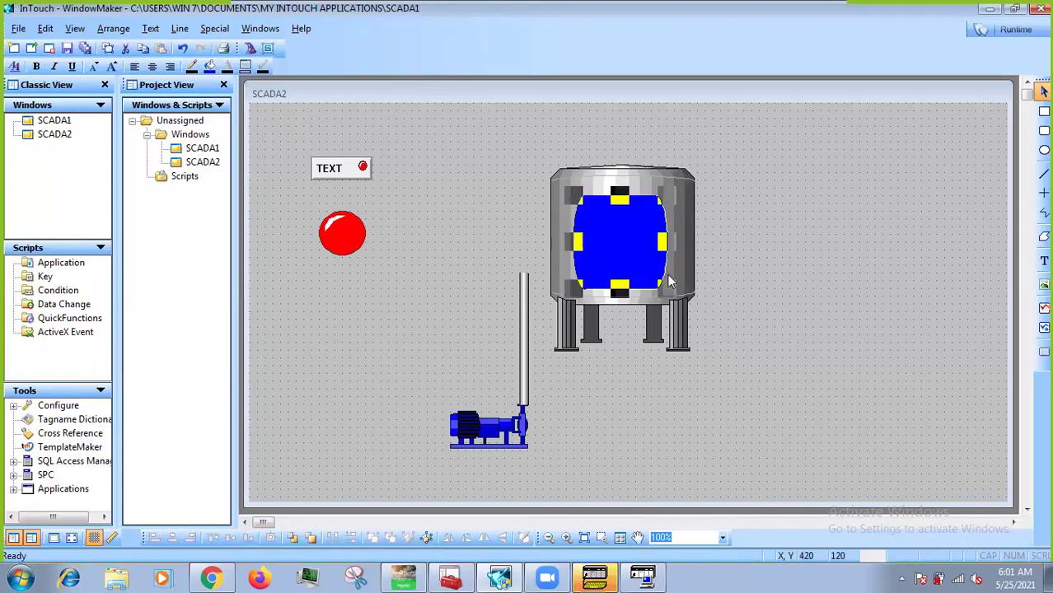
drag(674, 201, 687, 186)
drag(595, 228, 634, 228)
click(887, 308)
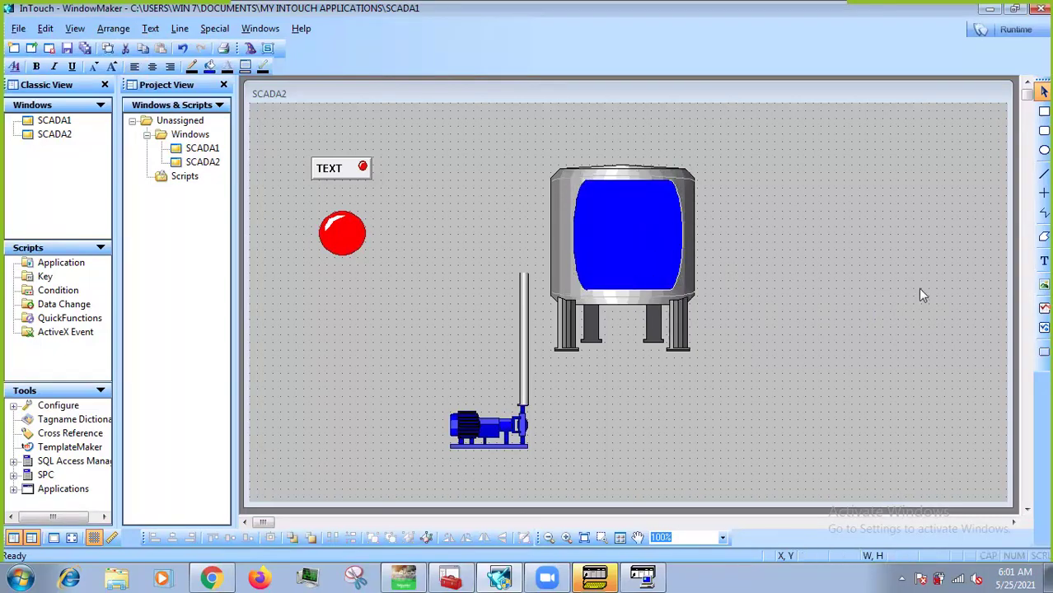
click(917, 298)
click(628, 248)
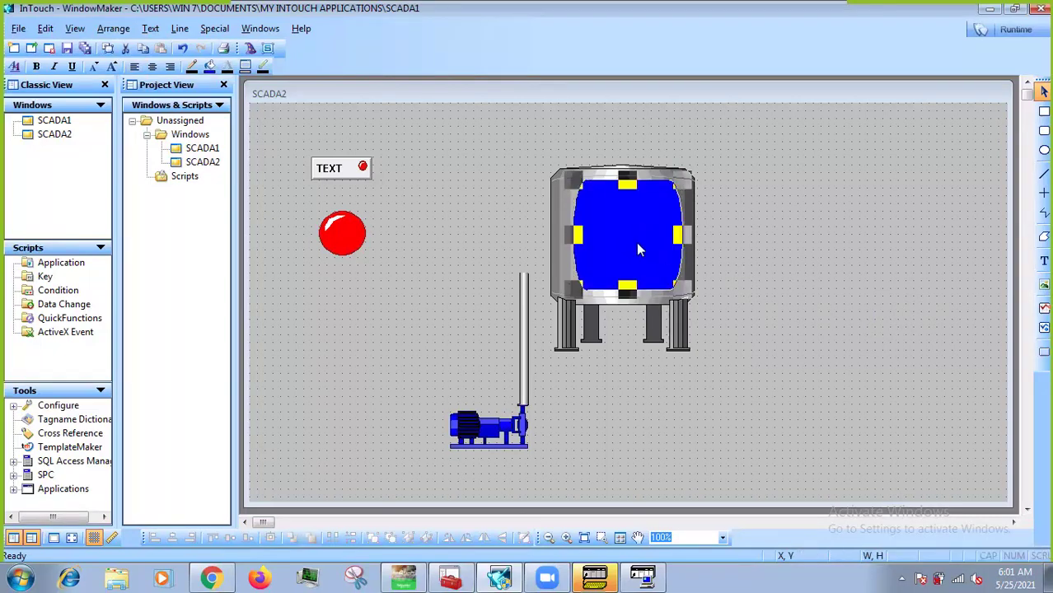
click(723, 245)
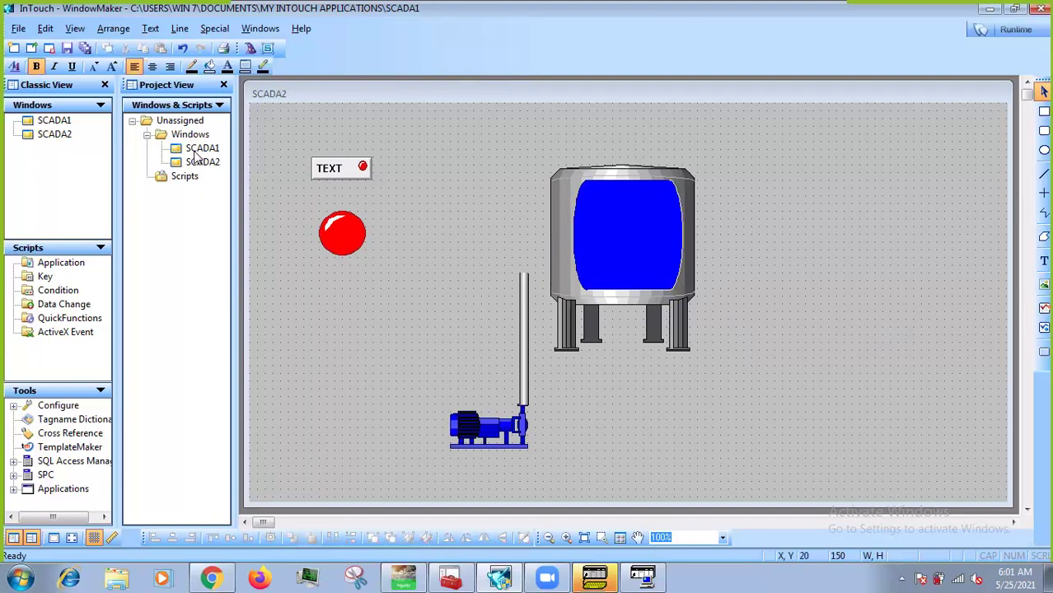
Open the SCADA1 window and delete the SCADA2 window from the project.
double_click(196, 150)
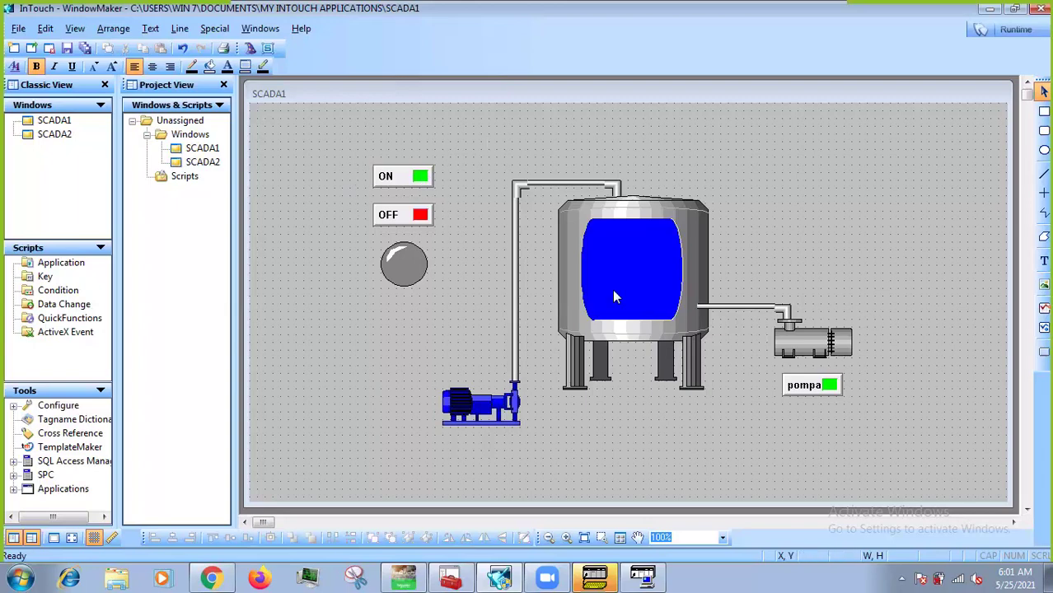
right_click(202, 162)
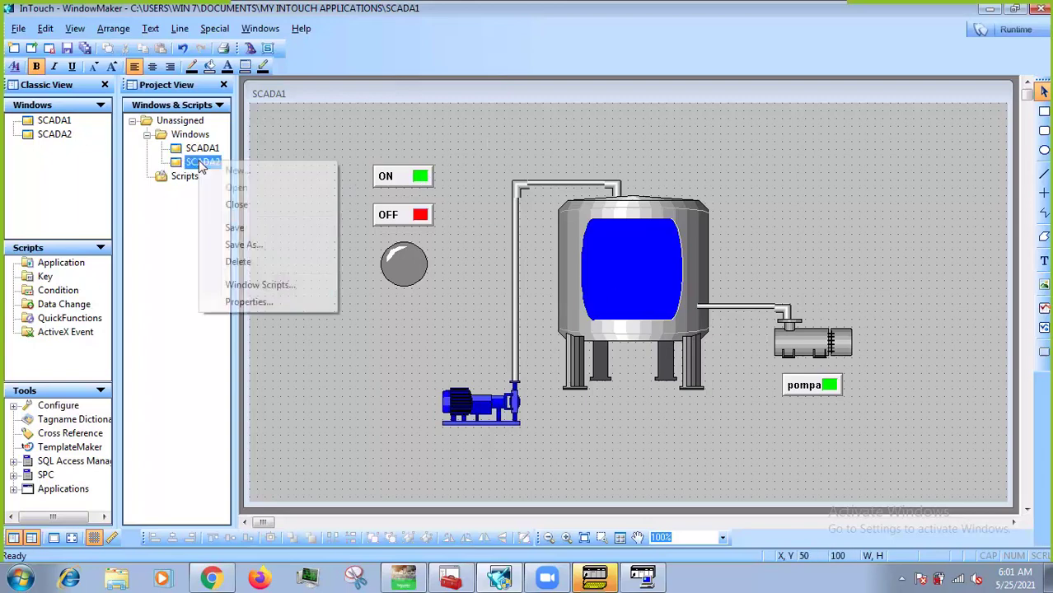
click(237, 261)
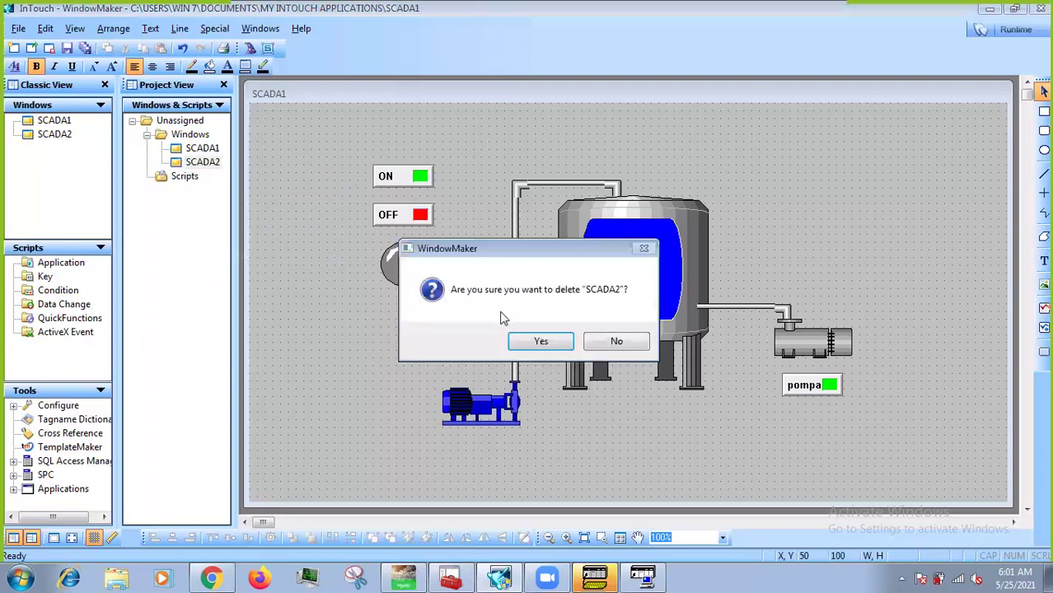
click(531, 341)
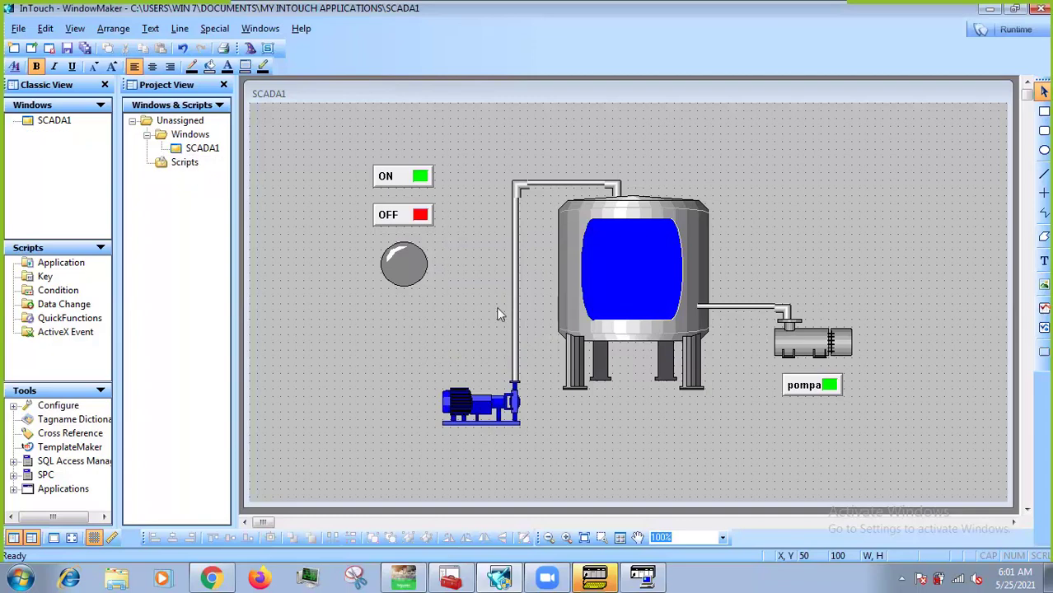
Open the ON button's tag definition and examine the application name in its PLC access name settings.
double_click(404, 183)
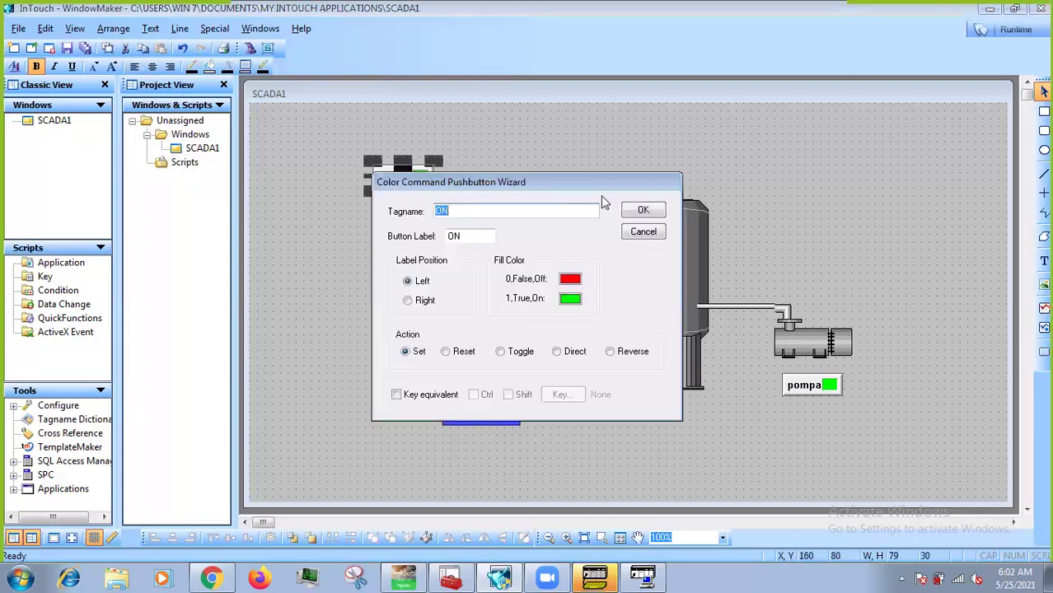
double_click(573, 212)
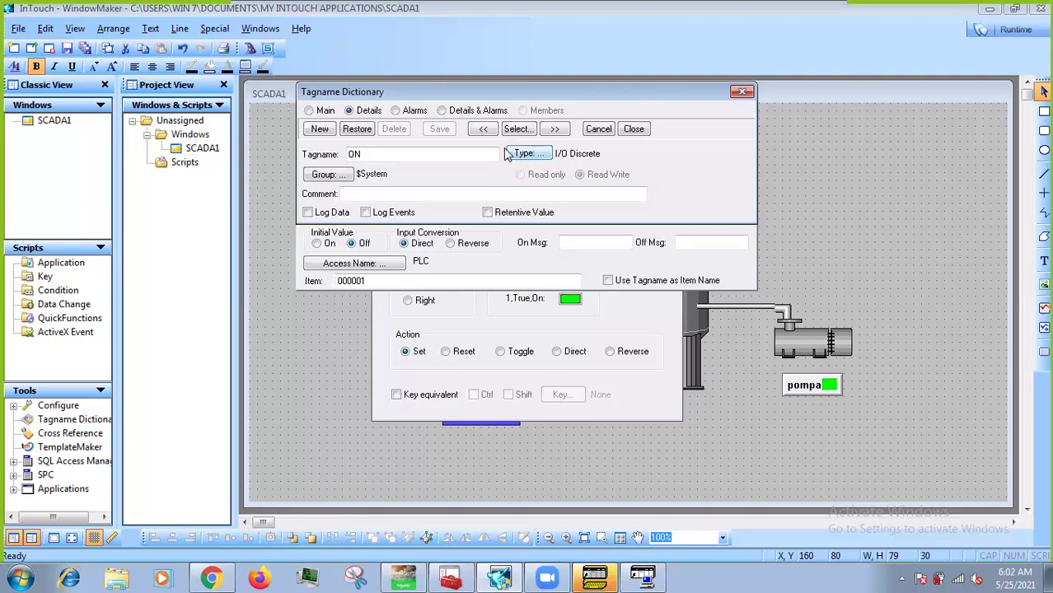
click(392, 261)
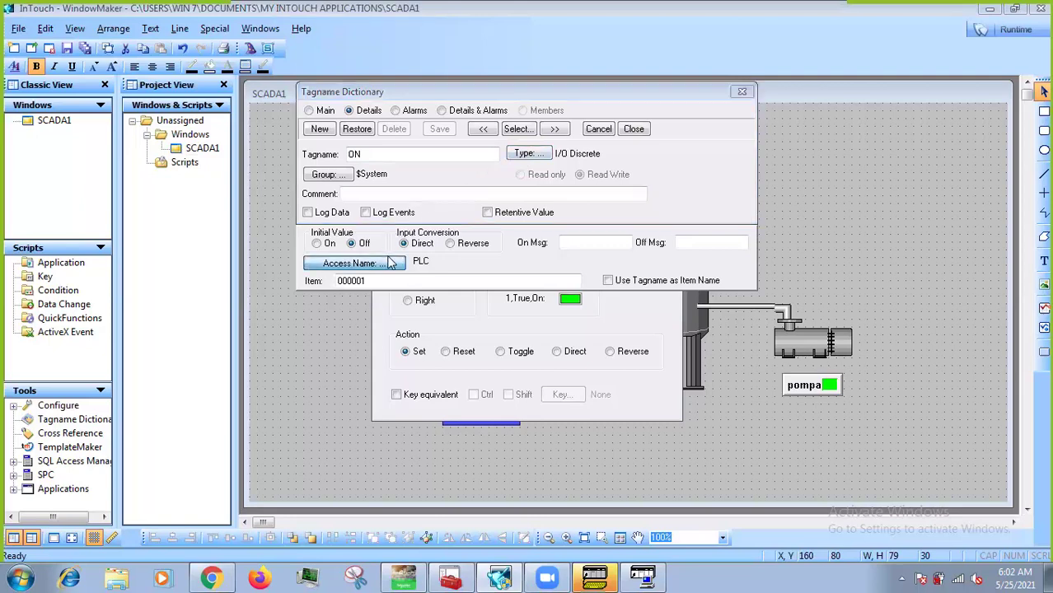
double_click(412, 264)
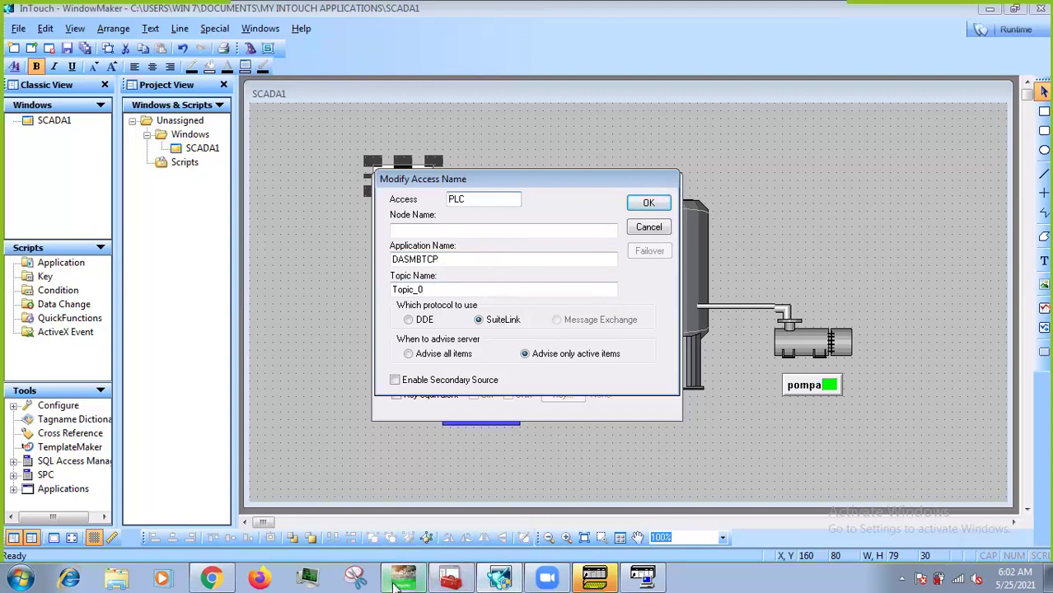
click(443, 260)
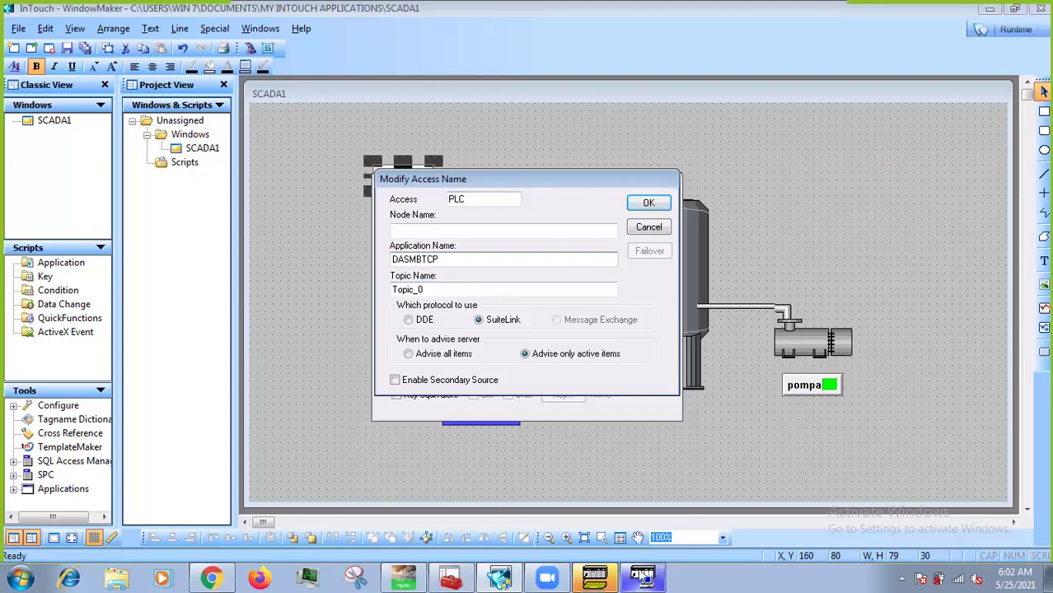
Switch to the ArchestrA System Management Console and check the DASMBTCP server name against the access name's application name.
mouse_move(643, 577)
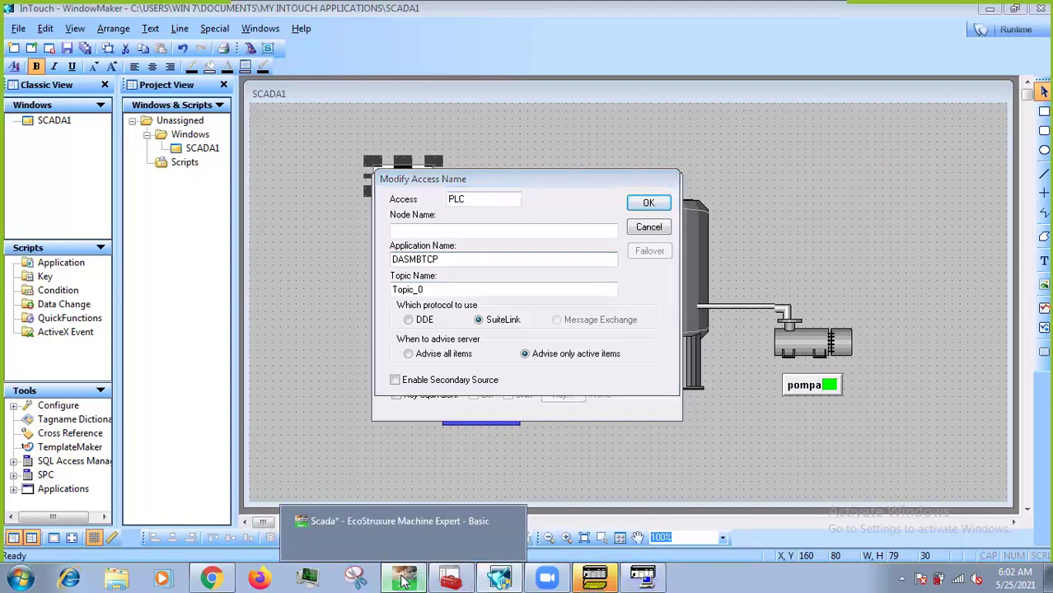
click(446, 579)
click(416, 579)
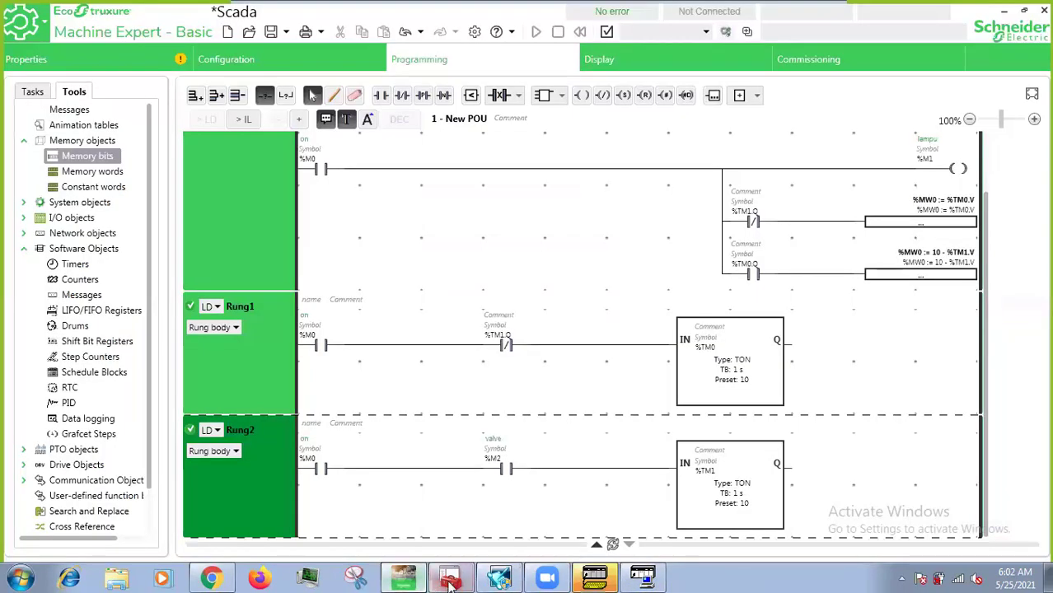
click(448, 582)
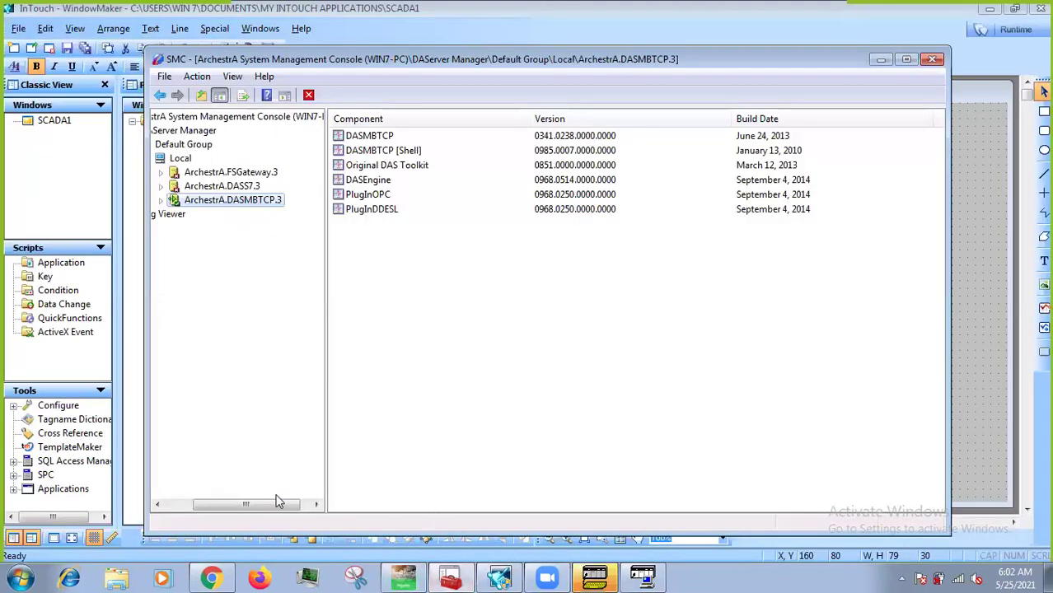
click(175, 496)
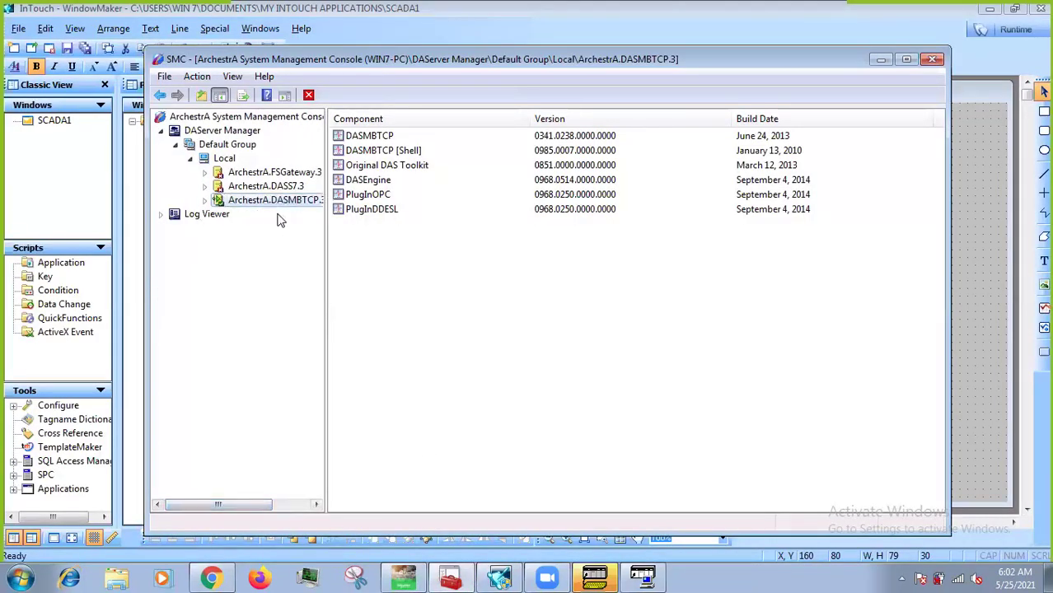
click(881, 61)
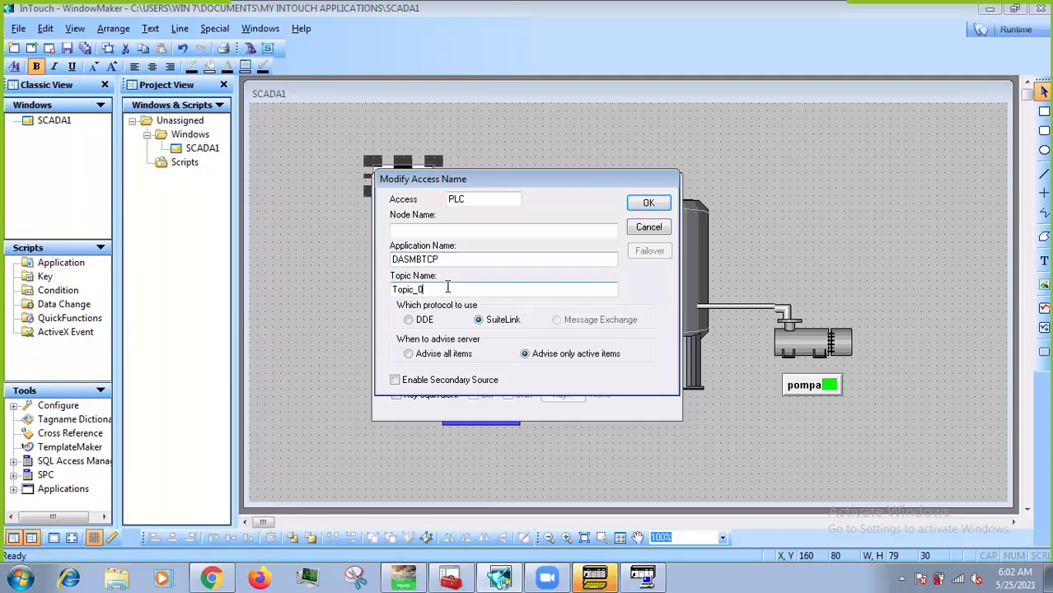
In the System Management Console, open the DASMBTCP server's New_ModbusPLC_000 configuration and examine its device groups for the topic name.
click(456, 583)
double_click(272, 200)
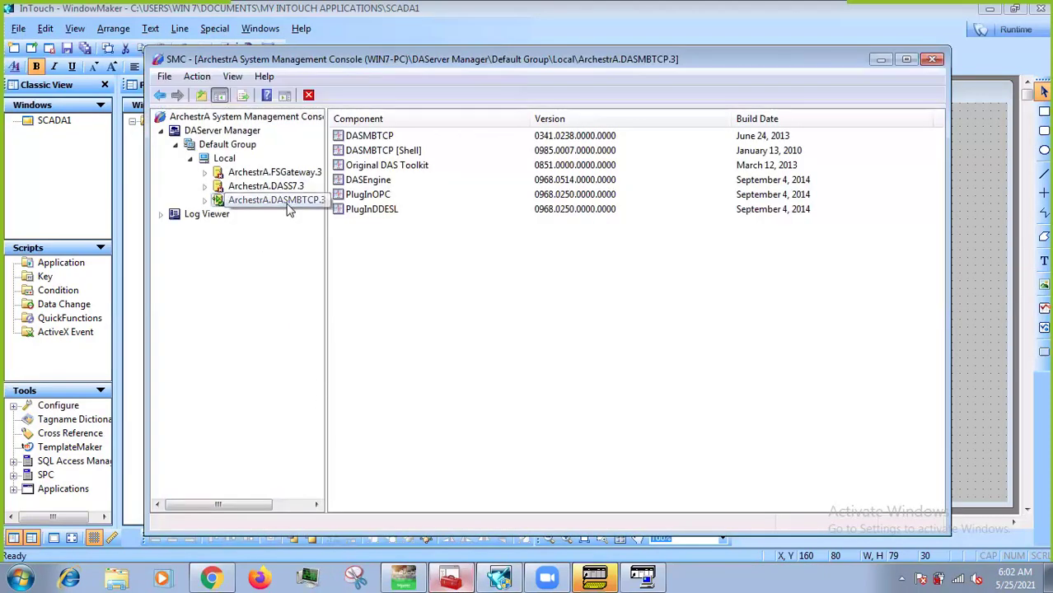
double_click(289, 215)
double_click(288, 228)
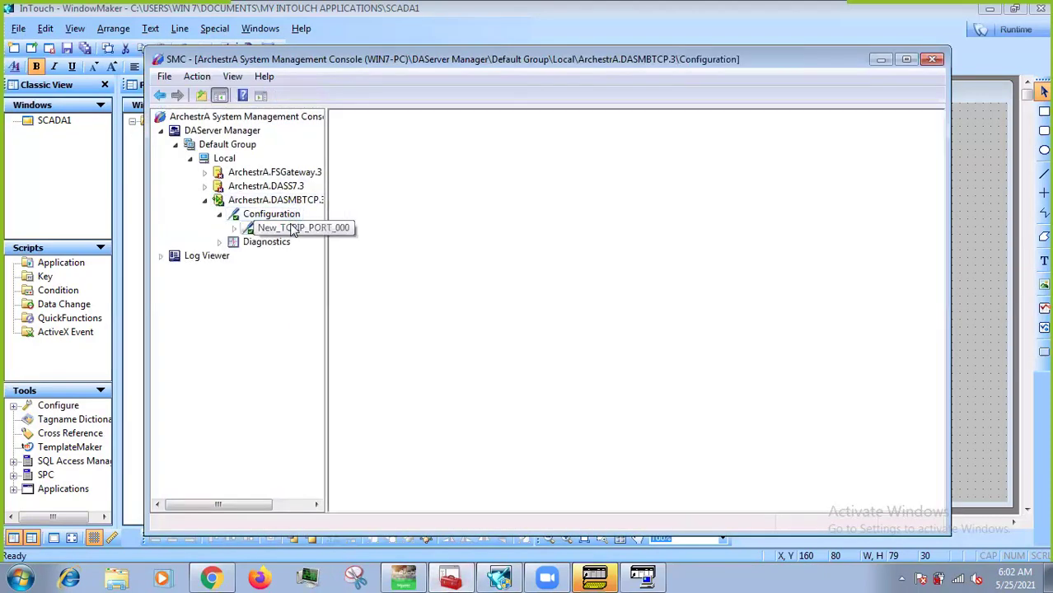
click(298, 242)
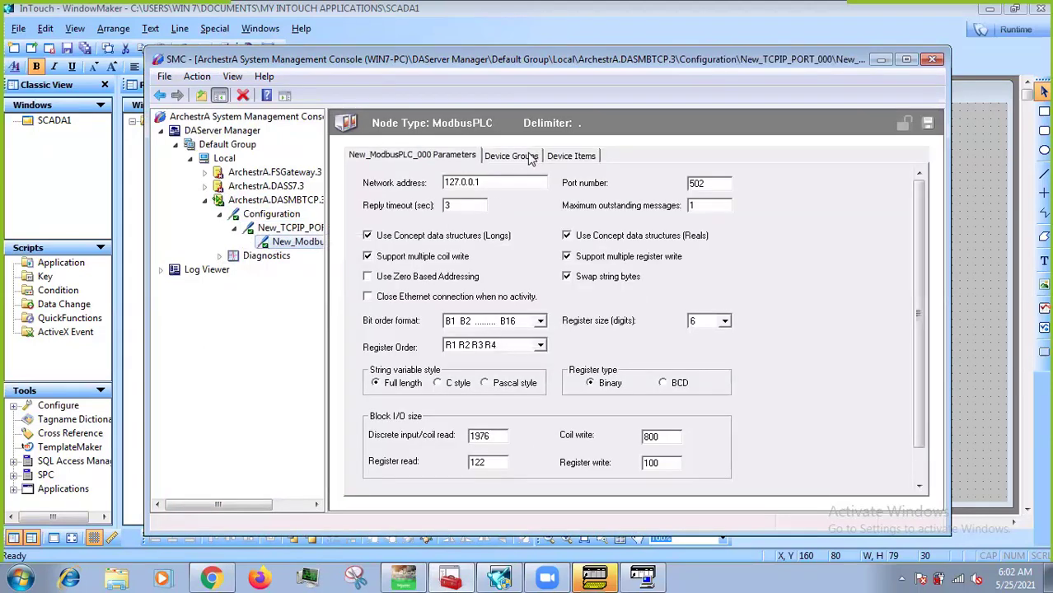
click(510, 155)
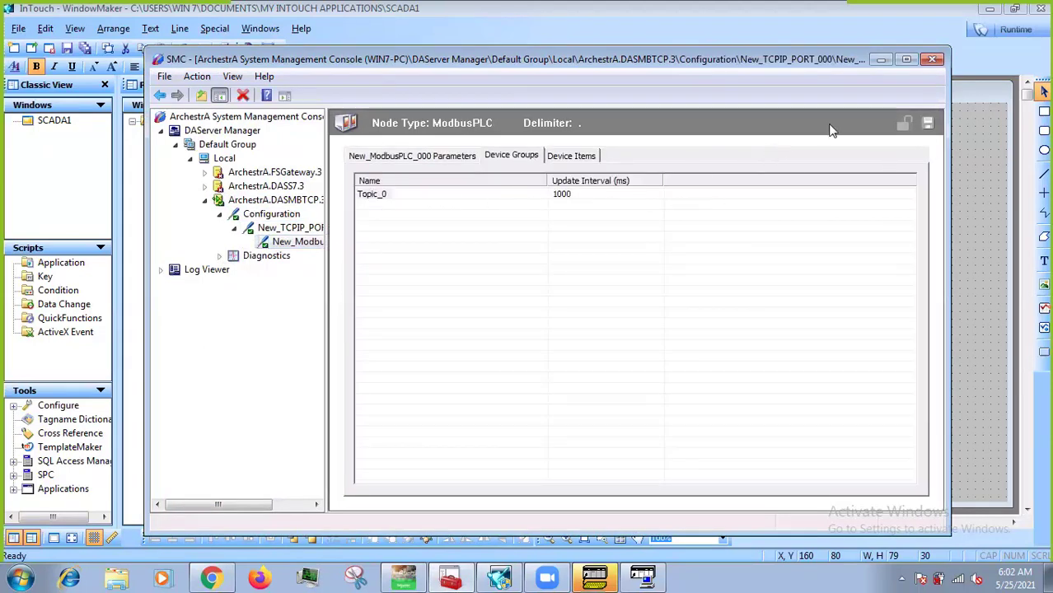
Return to InTouch WindowMaker and close the PLC access name settings, keeping the ON tag's definition open.
click(888, 60)
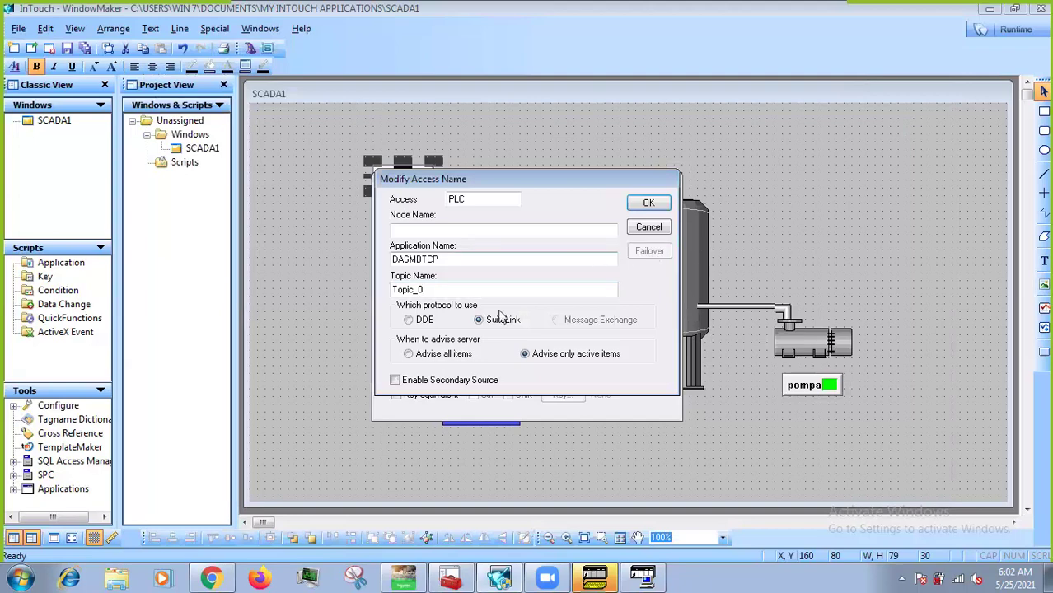
click(647, 230)
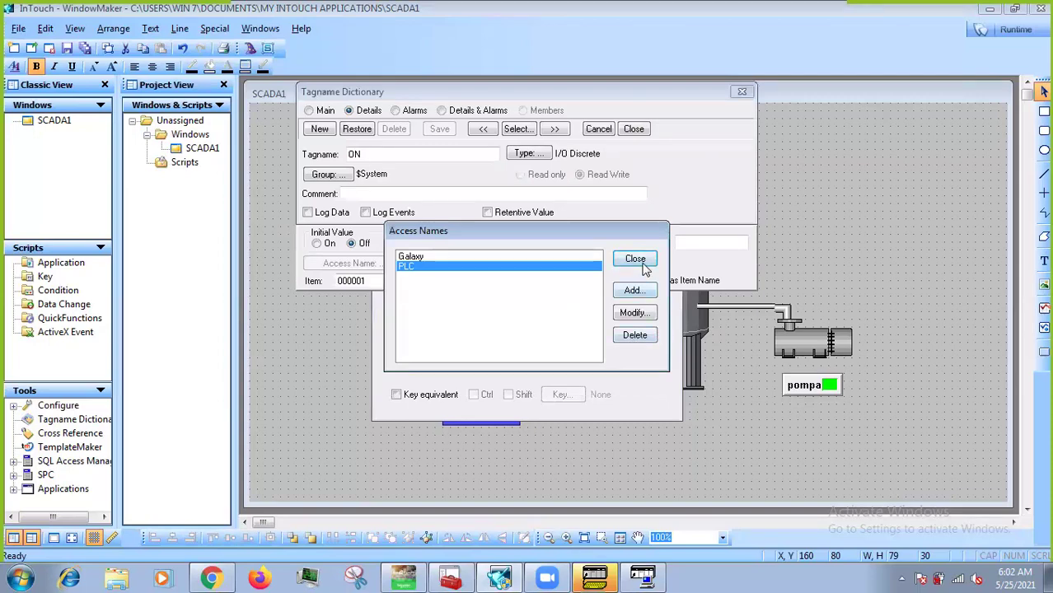
click(635, 259)
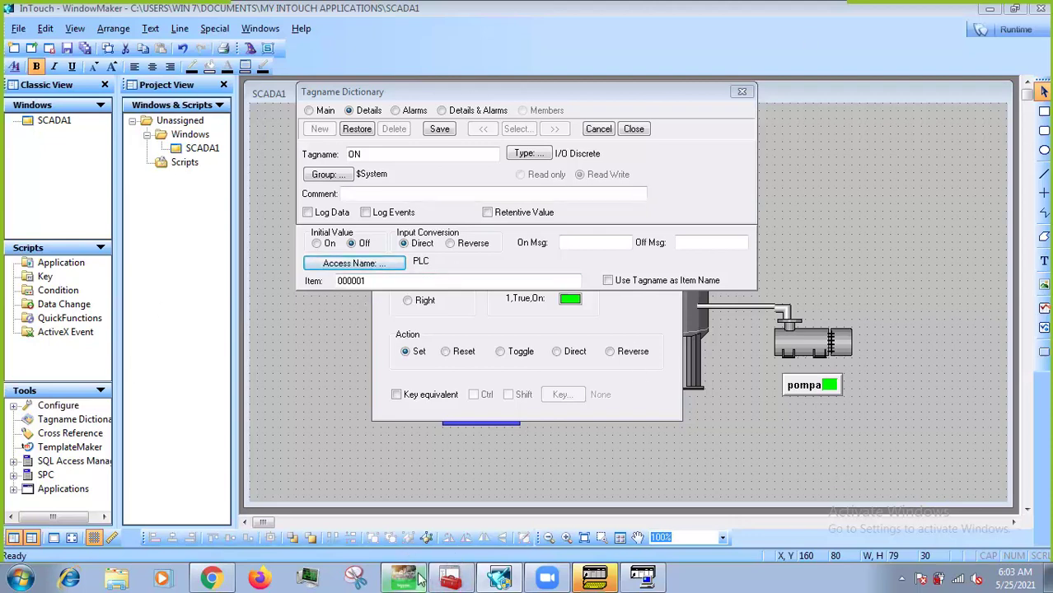
Compare the ON tag's item address with the "on" contact in Rung0 of the Machine Expert - Basic ladder, and return to WindowMaker.
mouse_move(400, 579)
click(406, 282)
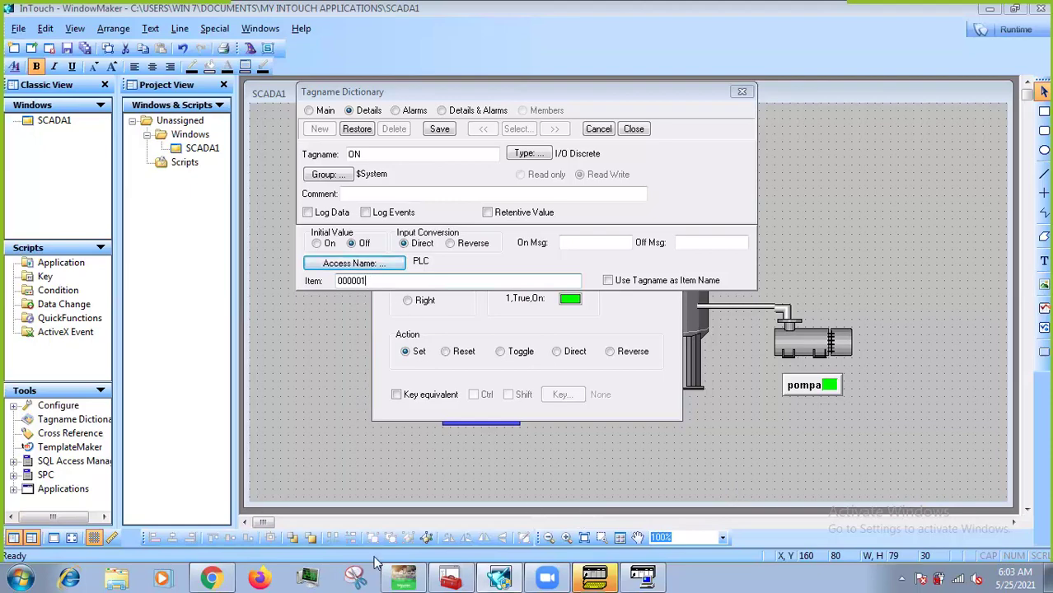
click(403, 577)
click(401, 574)
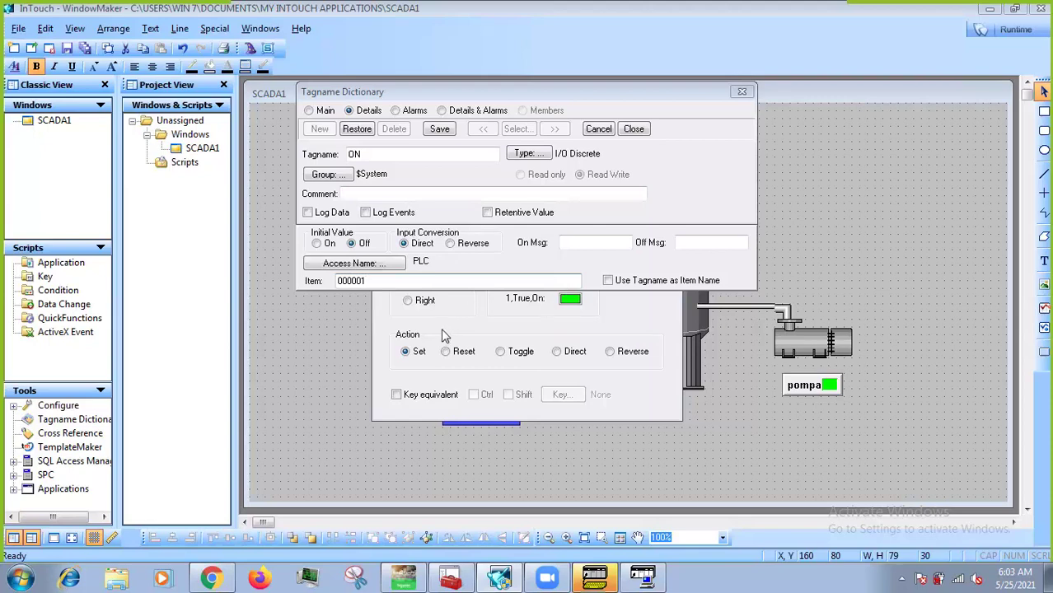
click(412, 578)
scroll(286, 233, up, 1)
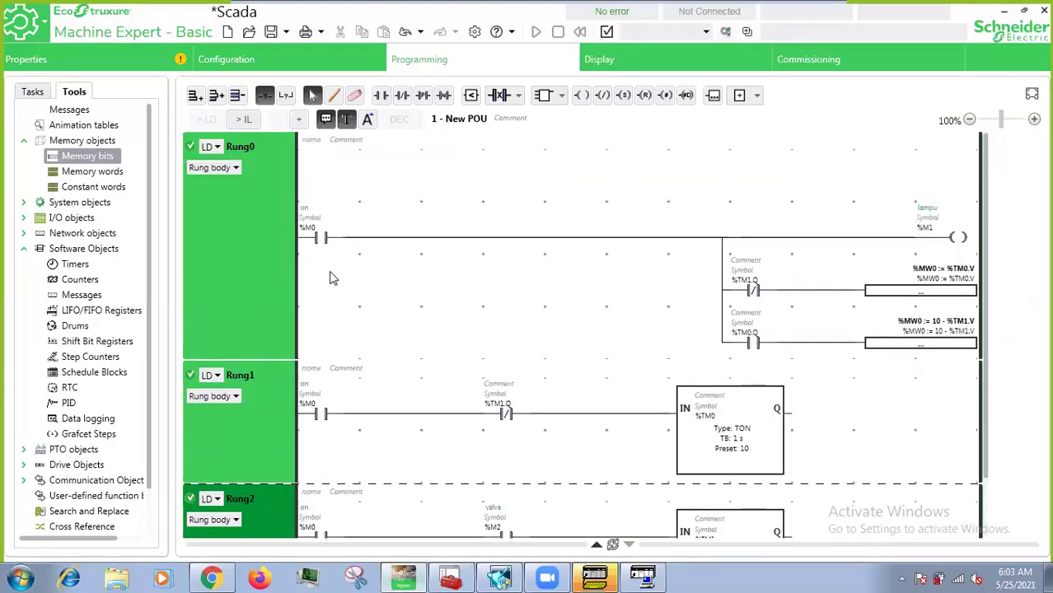
click(410, 581)
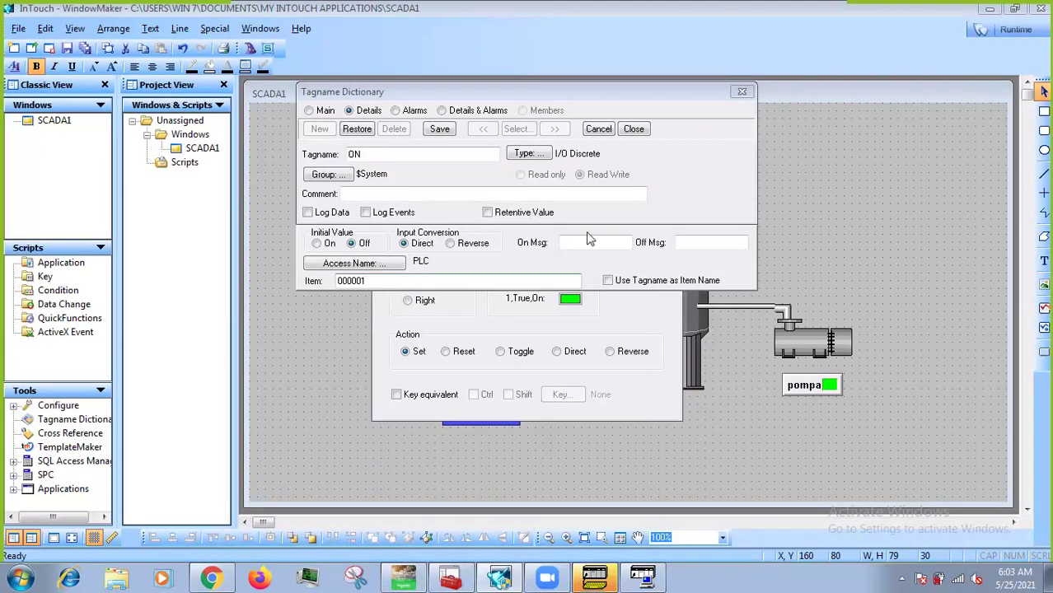
Close the ON button's tag definition and settings, and examine the OFF button's tagname and action without changing them.
click(744, 93)
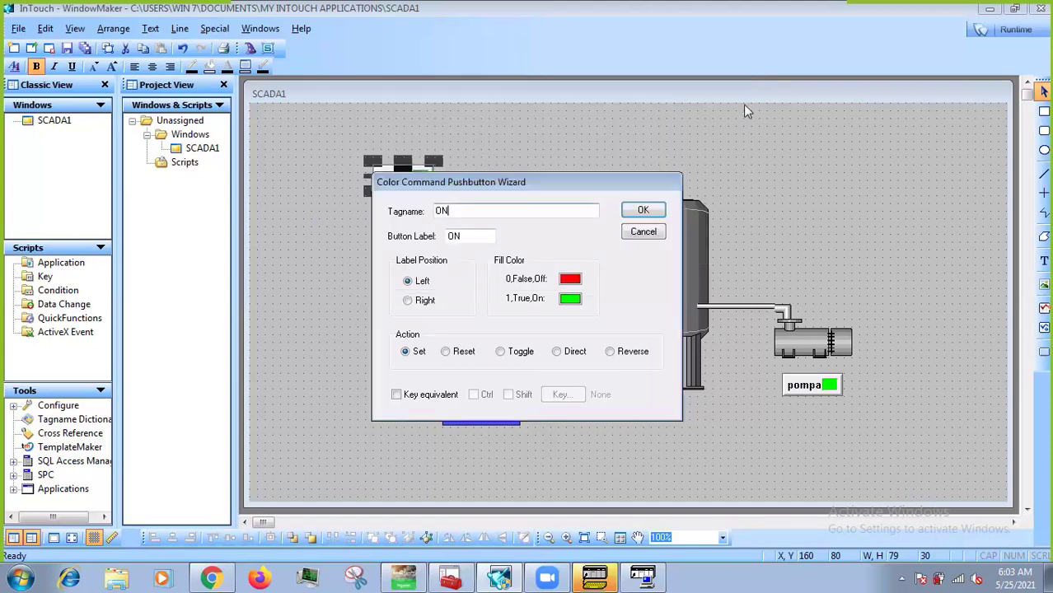
click(639, 234)
double_click(381, 216)
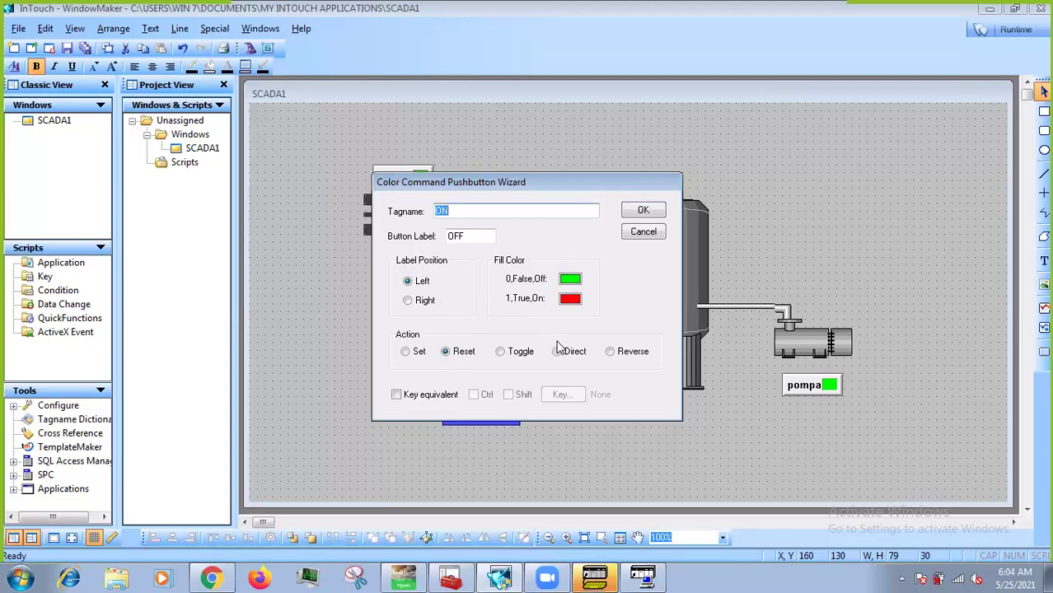
click(643, 231)
Examine the lamp's tag definition and compare its item address with the lampu coil in the Machine Expert - Basic ladder.
double_click(382, 265)
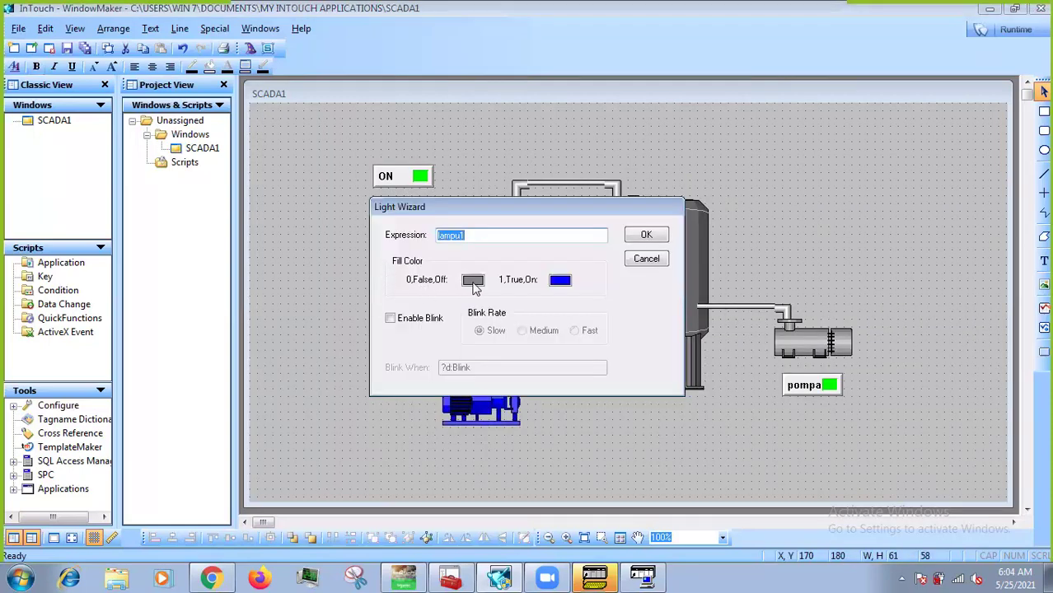
double_click(486, 236)
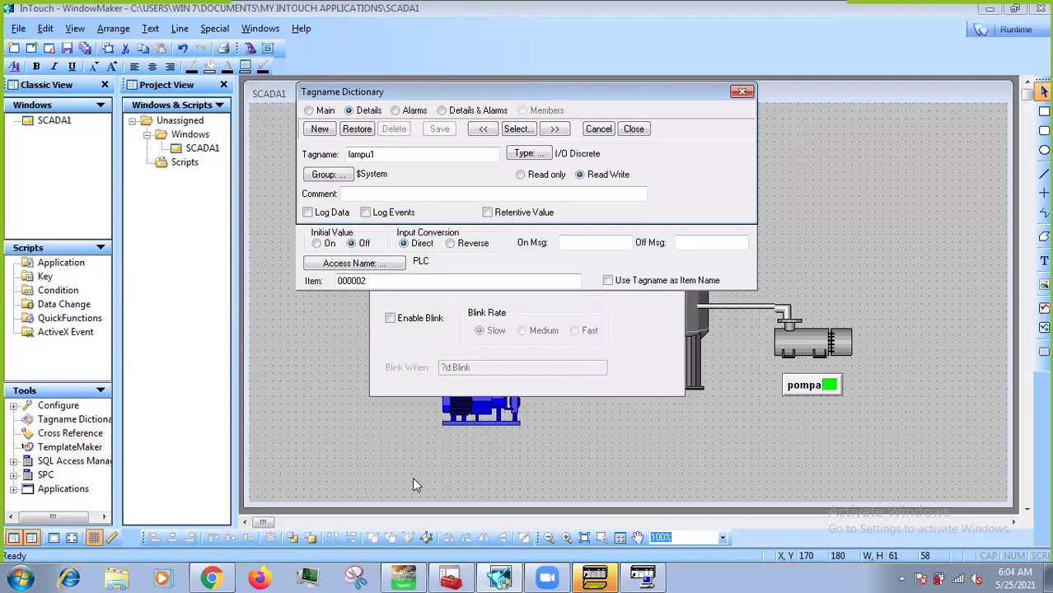
click(403, 580)
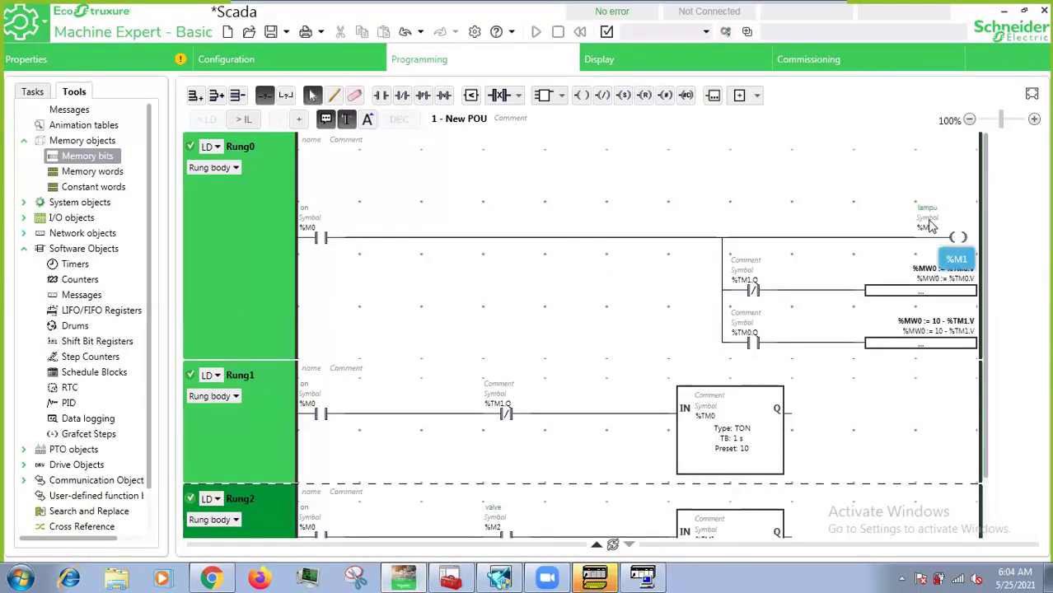
click(499, 576)
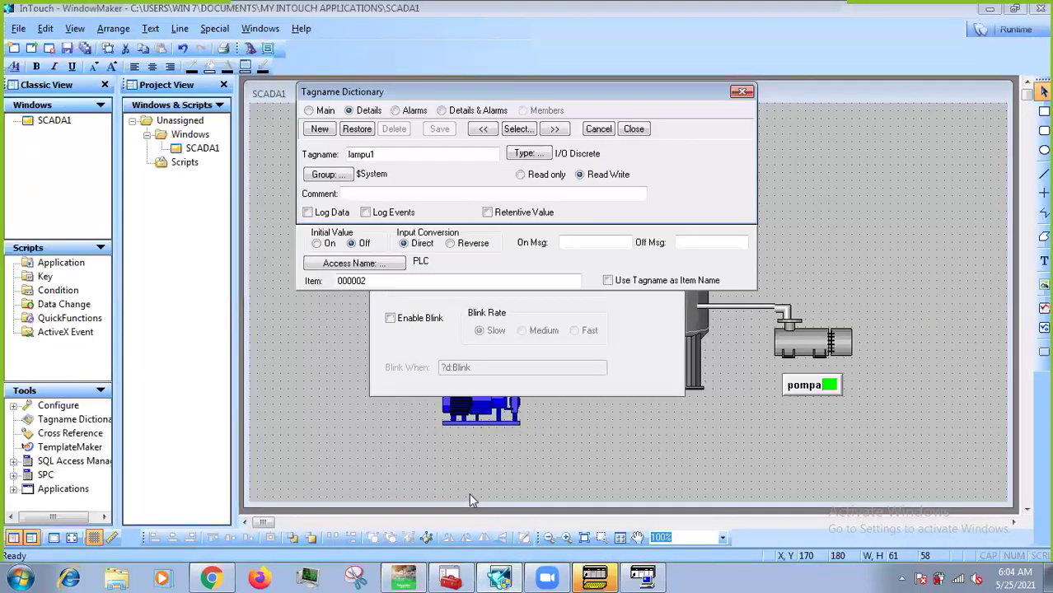
click(742, 92)
click(631, 260)
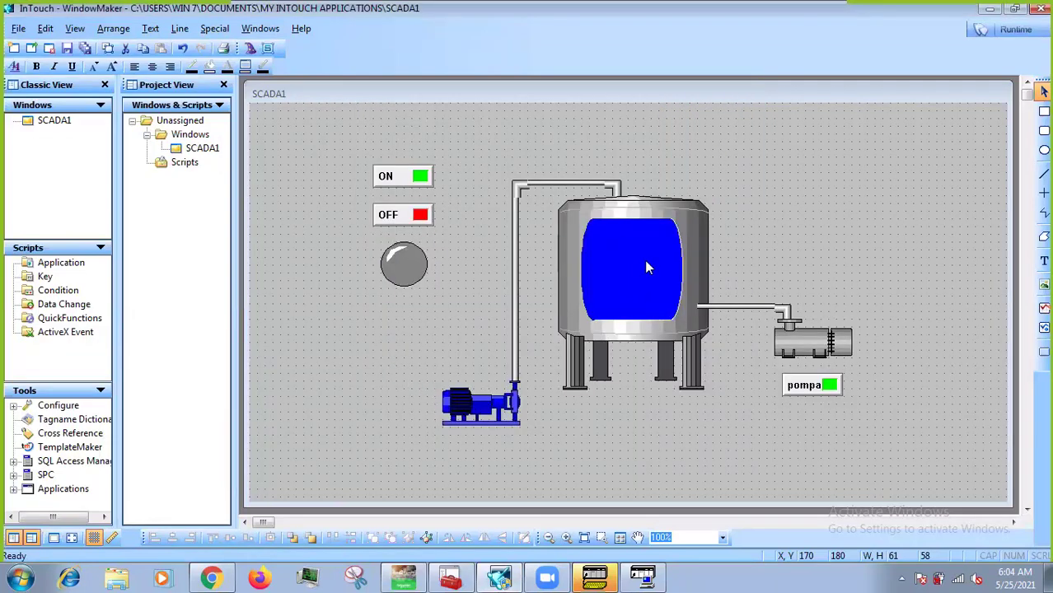
click(645, 264)
right_click(613, 252)
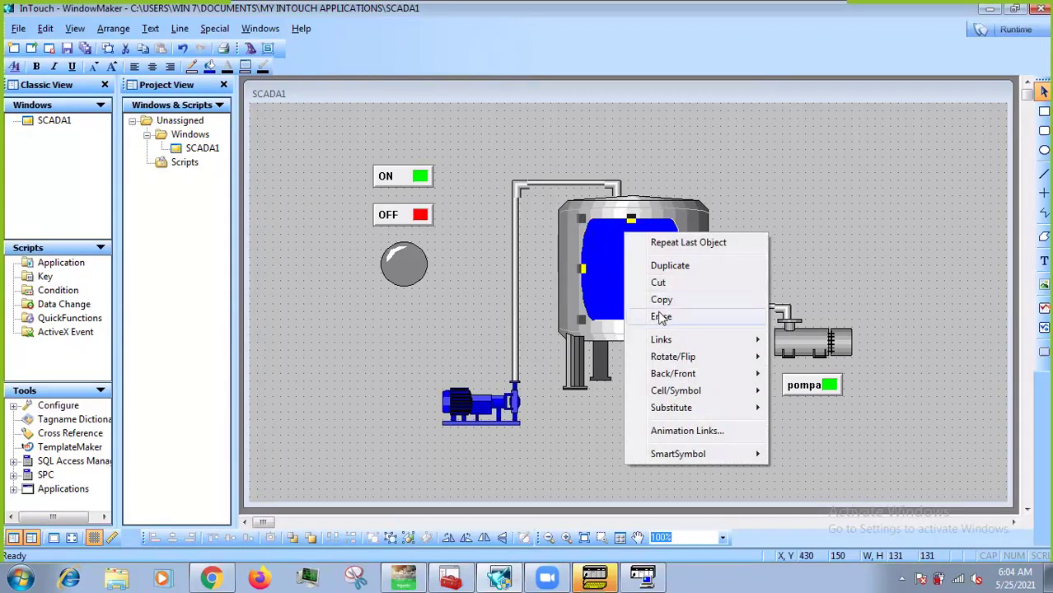
mouse_move(702, 393)
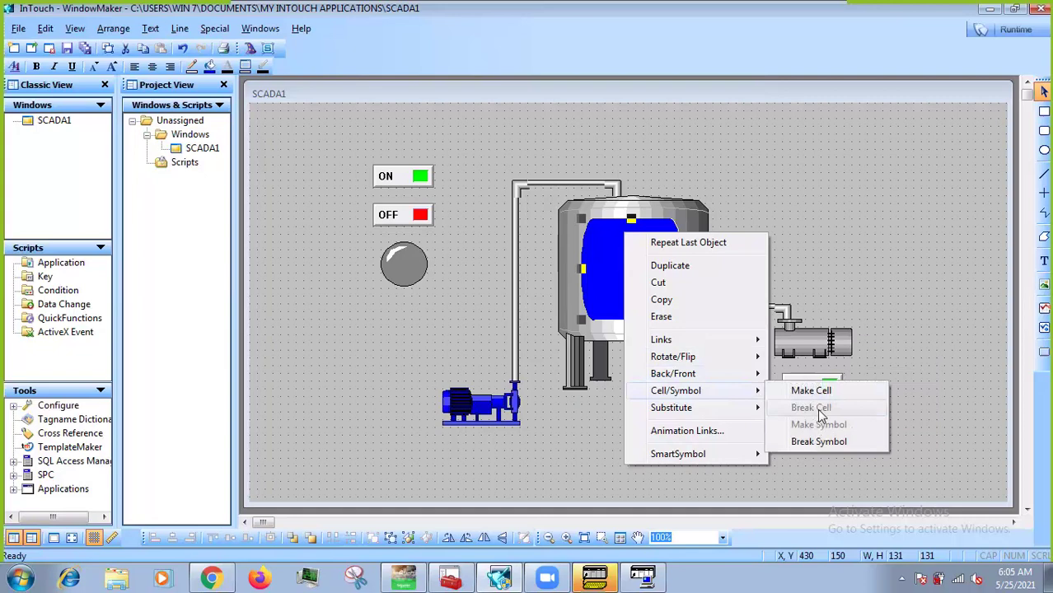
click(582, 249)
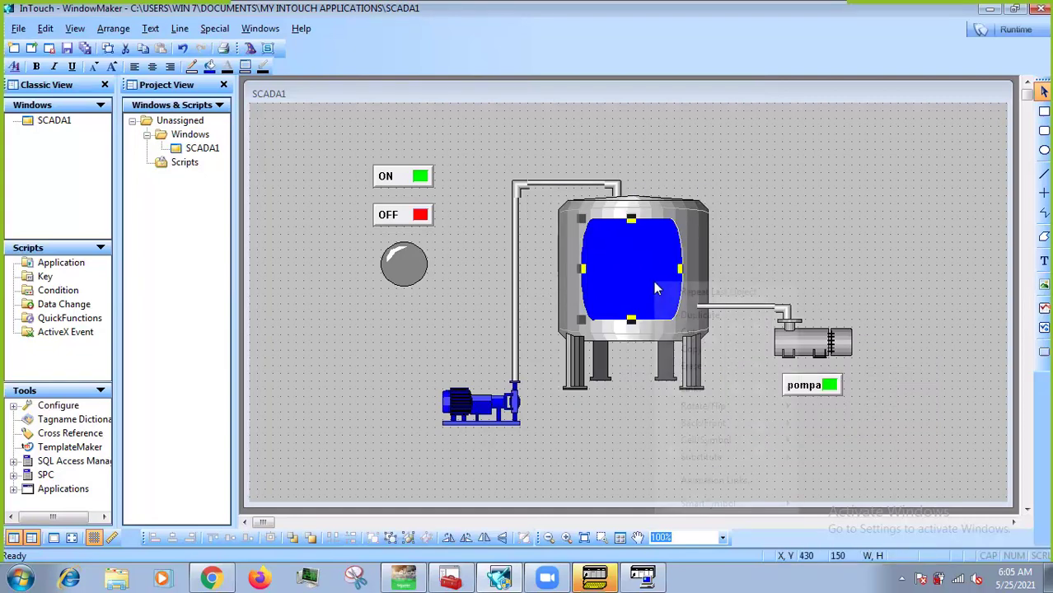
right_click(657, 287)
click(612, 260)
Examine the tag definition behind the blue tank fill's vertical percent fill link, and leave its settings unchanged.
double_click(612, 260)
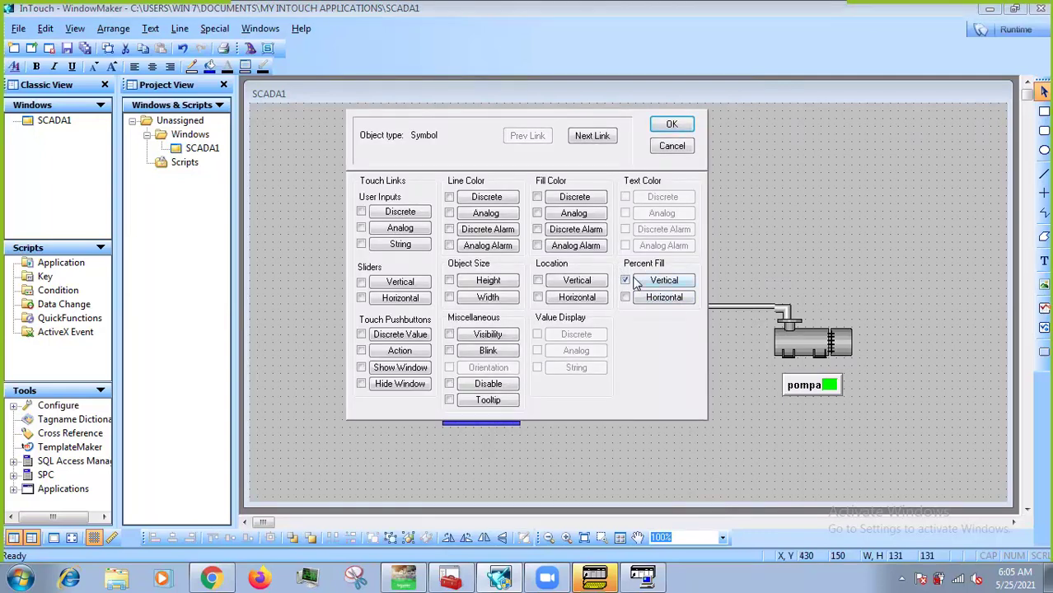
click(689, 282)
click(449, 223)
double_click(449, 223)
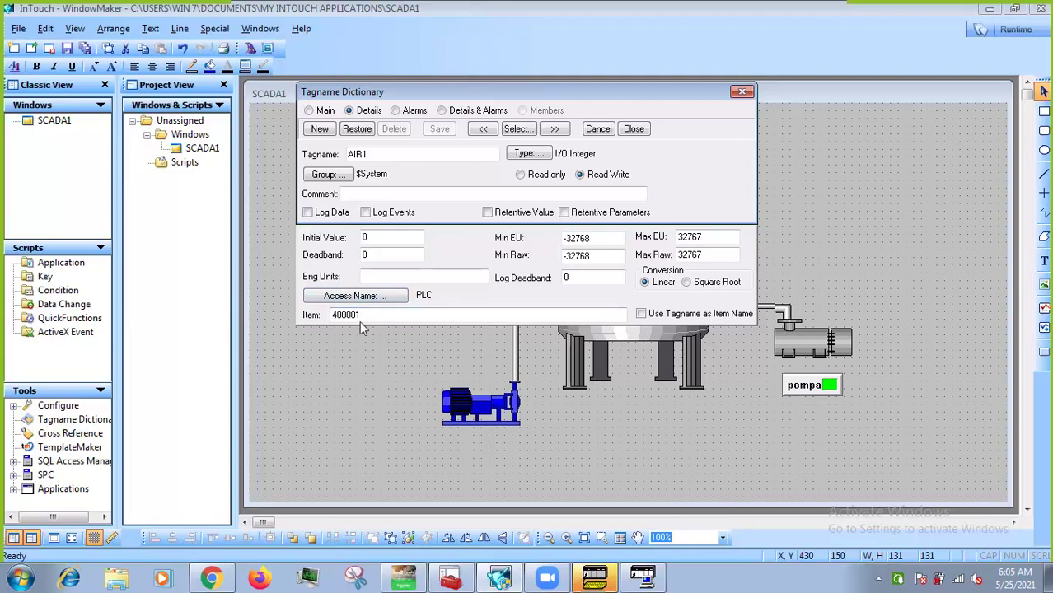
click(744, 91)
click(682, 146)
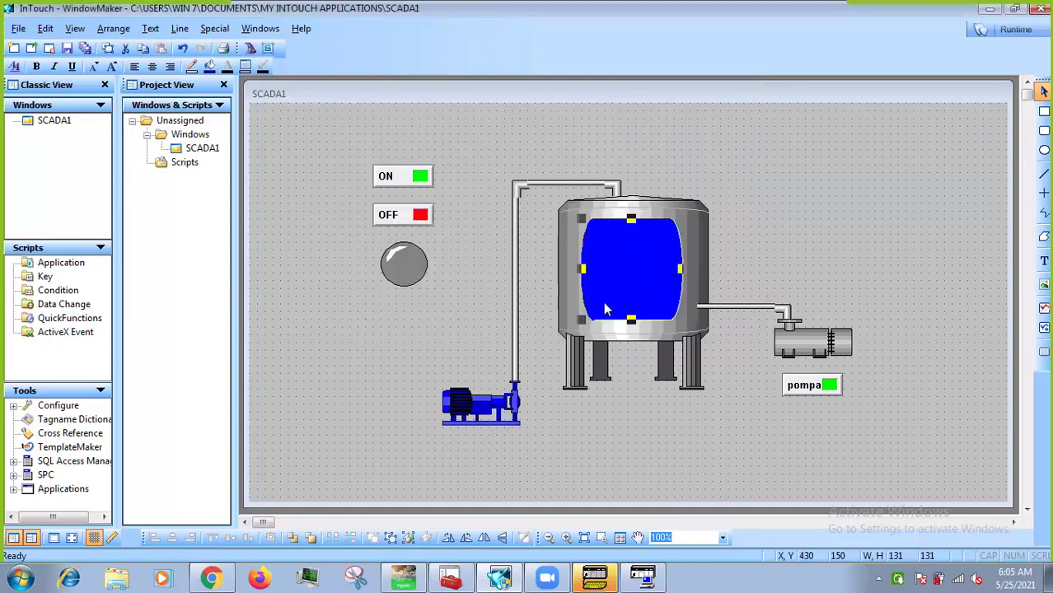
Switch to Machine Expert - Basic and examine the %MW0 operation blocks in Rung0 and the timers in Rung1 and Rung2.
click(404, 579)
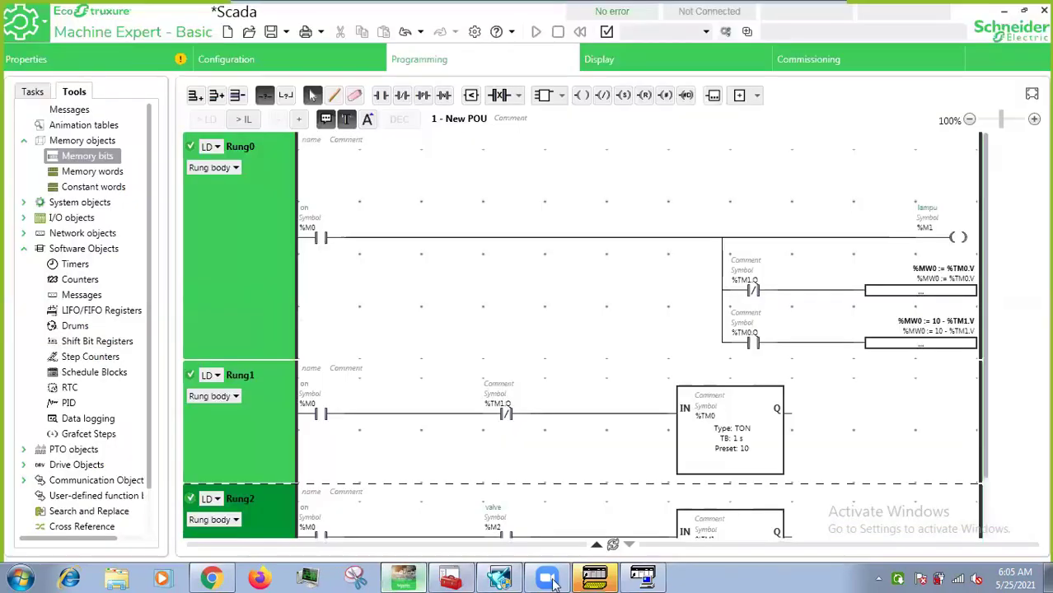
click(934, 278)
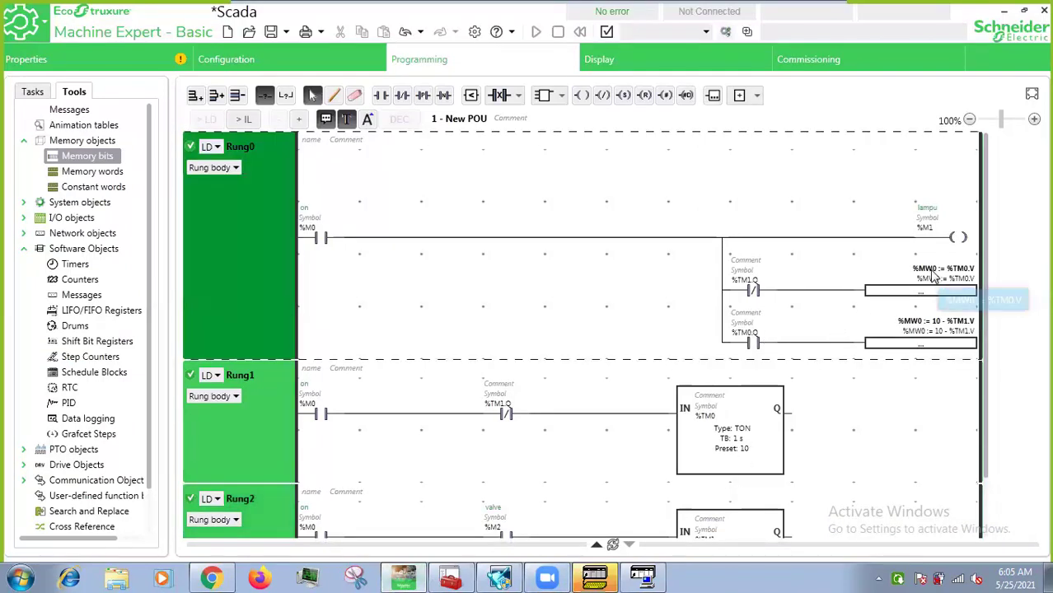
click(921, 338)
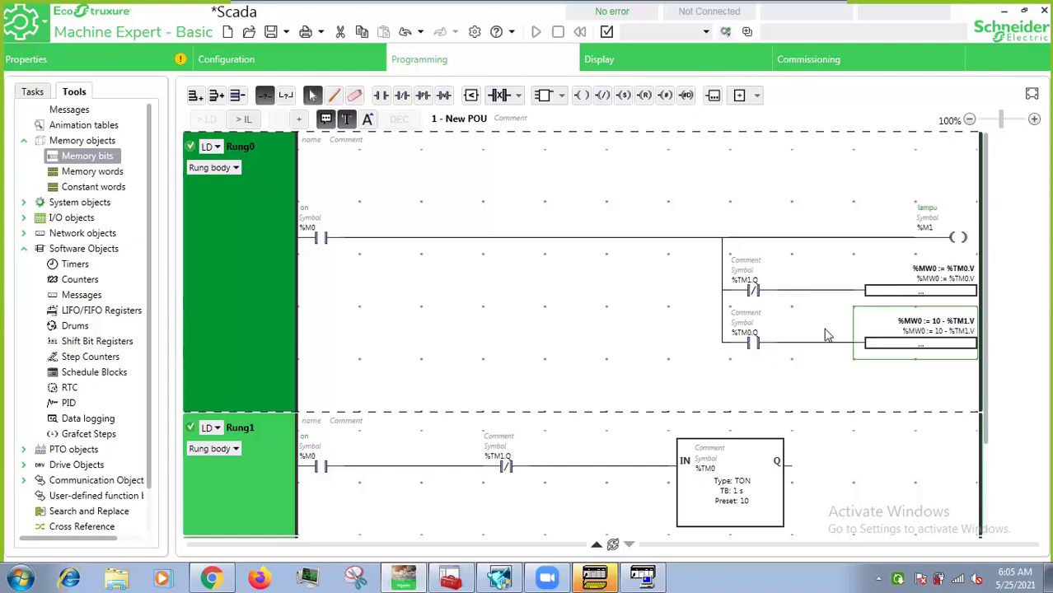
scroll(803, 366, down, 3)
scroll(803, 377, up, 2)
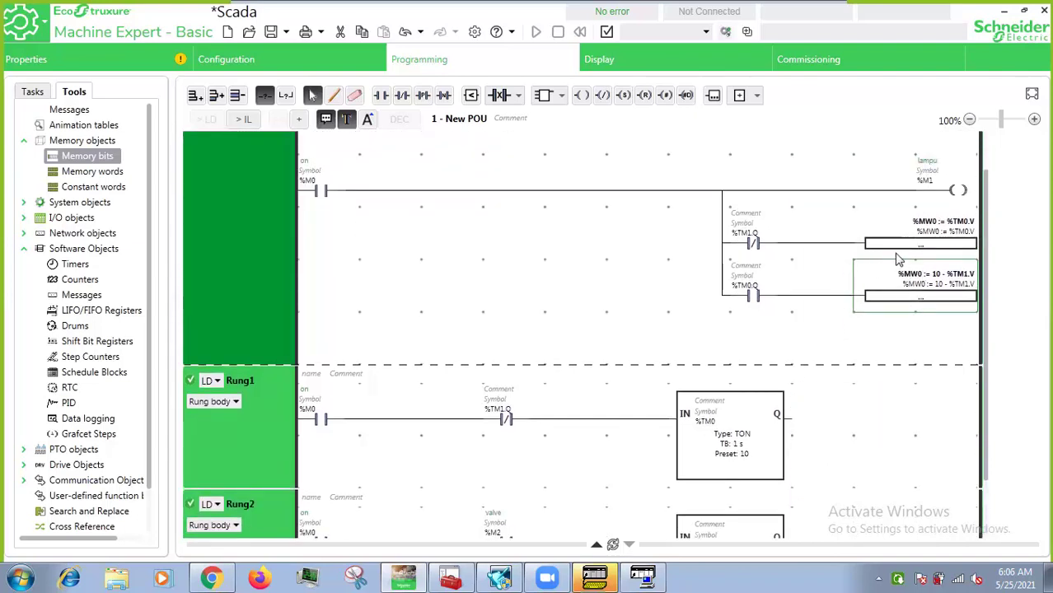
scroll(770, 417, down, 2)
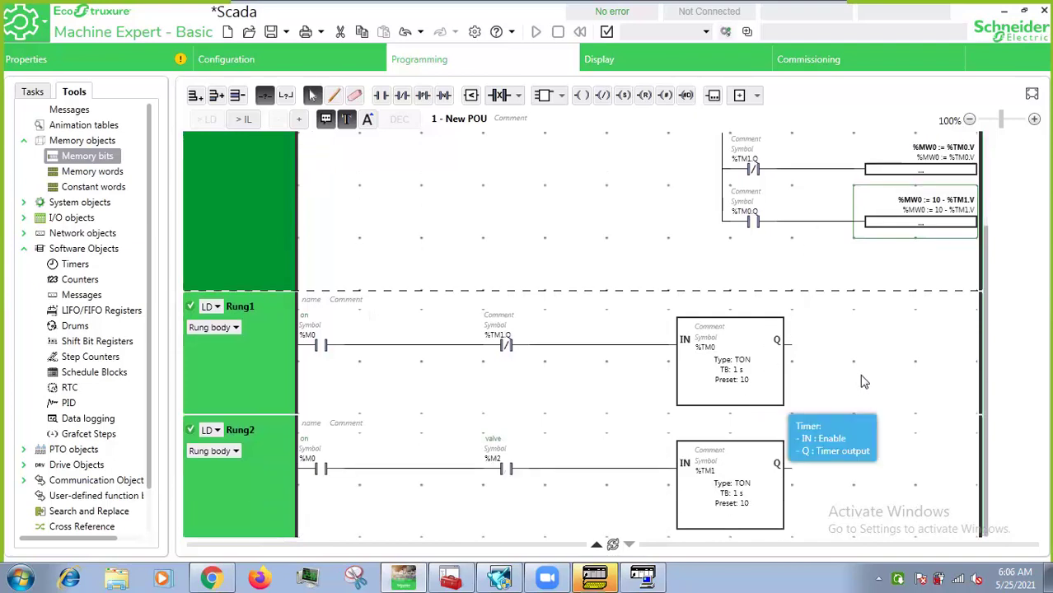
scroll(863, 382, up, 1)
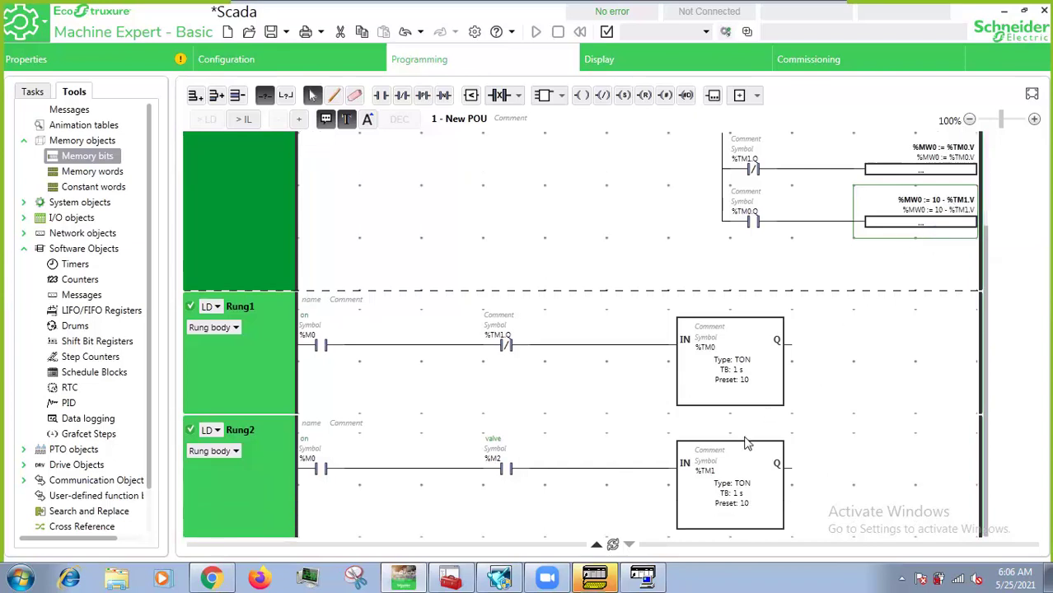
scroll(773, 452, down, 1)
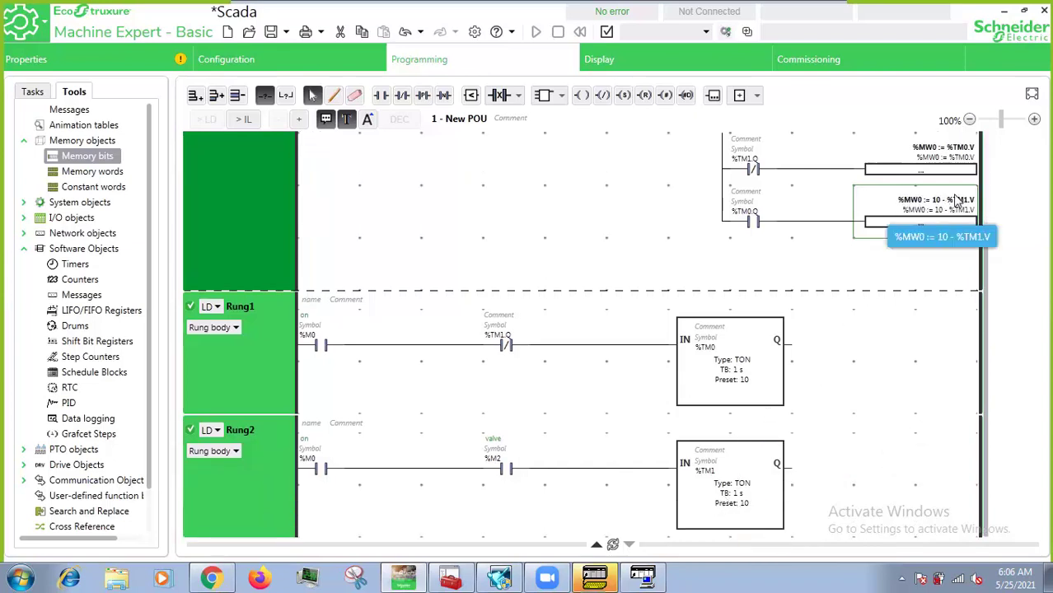
click(1003, 10)
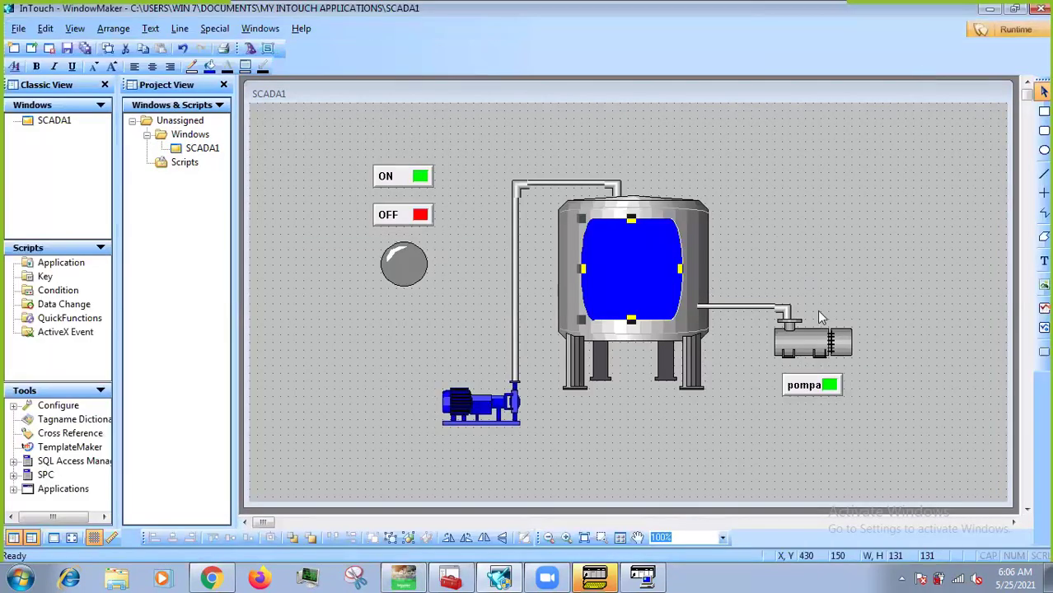
Examine the pompa button's tag definition in WindowMaker and compare its item address with the valve contact in the ladder's Rung2.
double_click(812, 384)
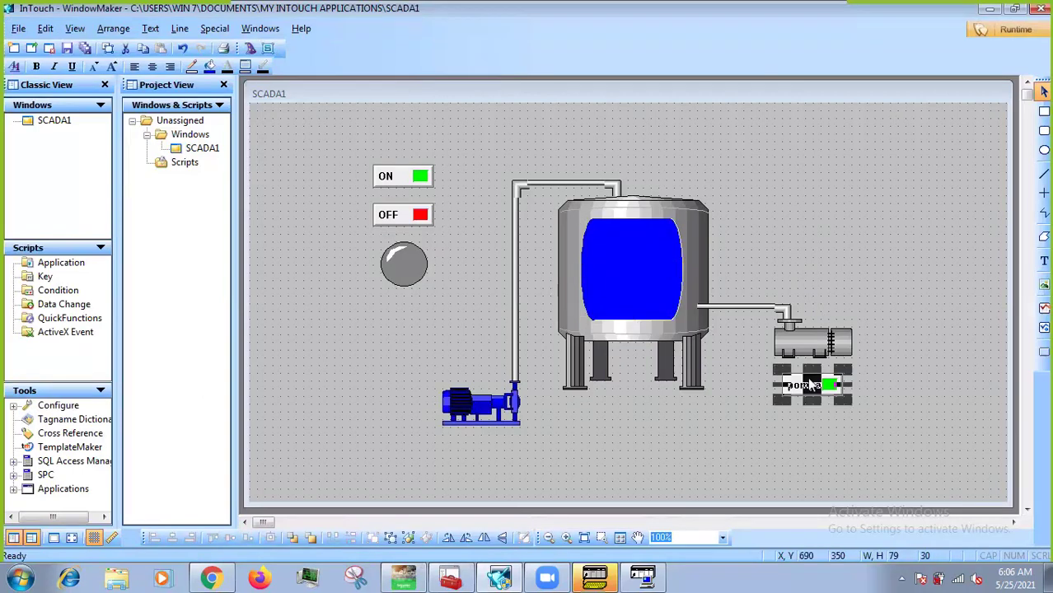
click(526, 212)
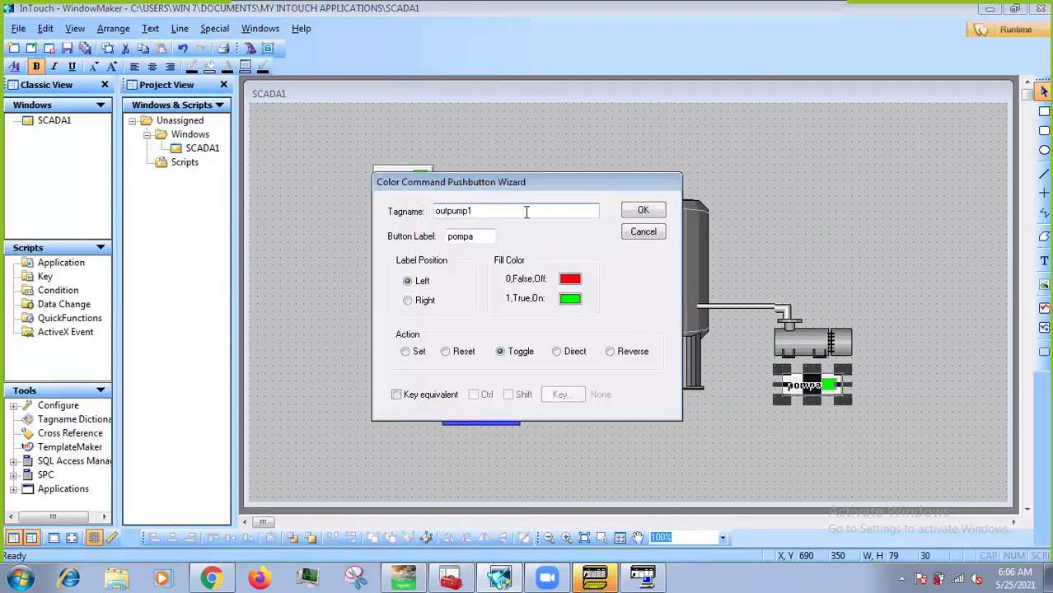
double_click(518, 212)
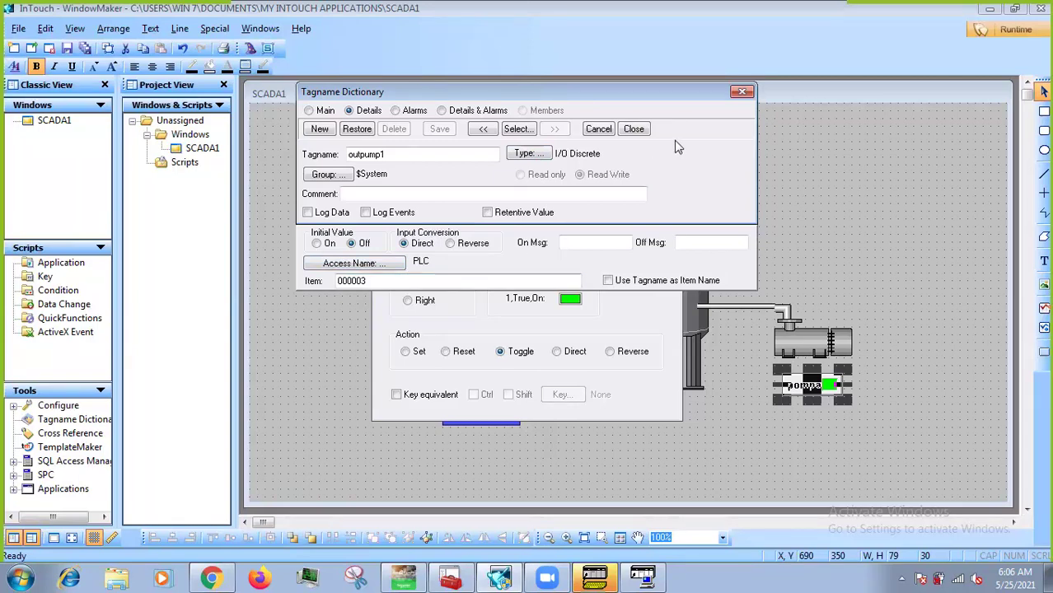
click(739, 96)
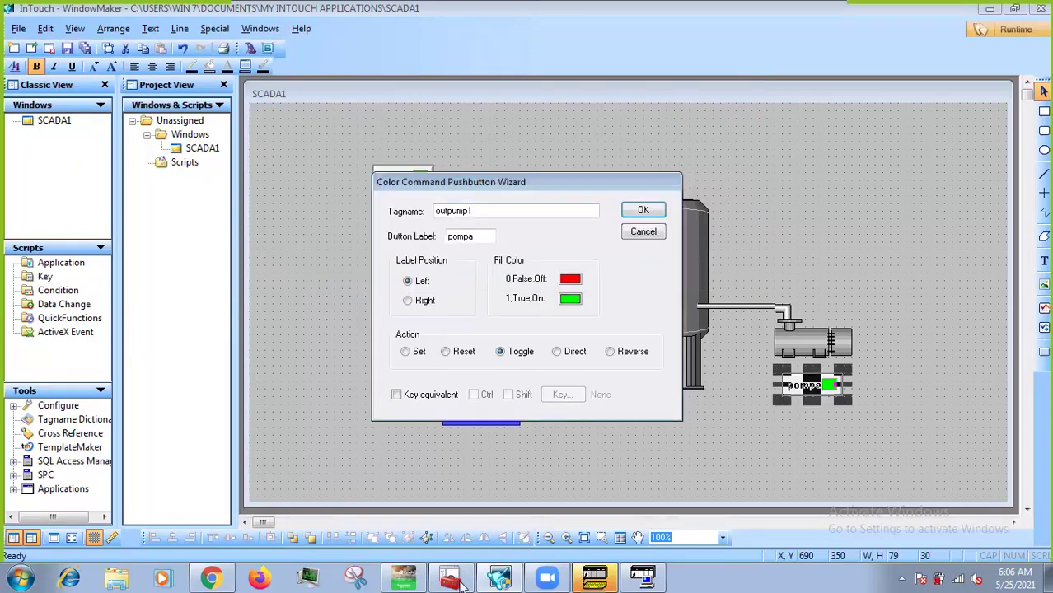
mouse_move(461, 583)
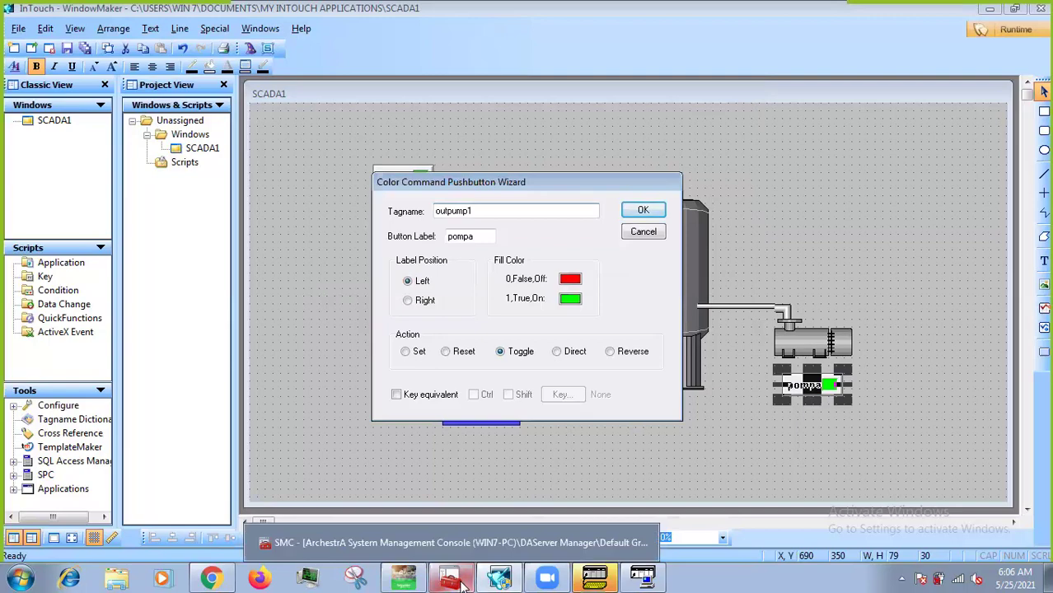
click(643, 232)
click(407, 580)
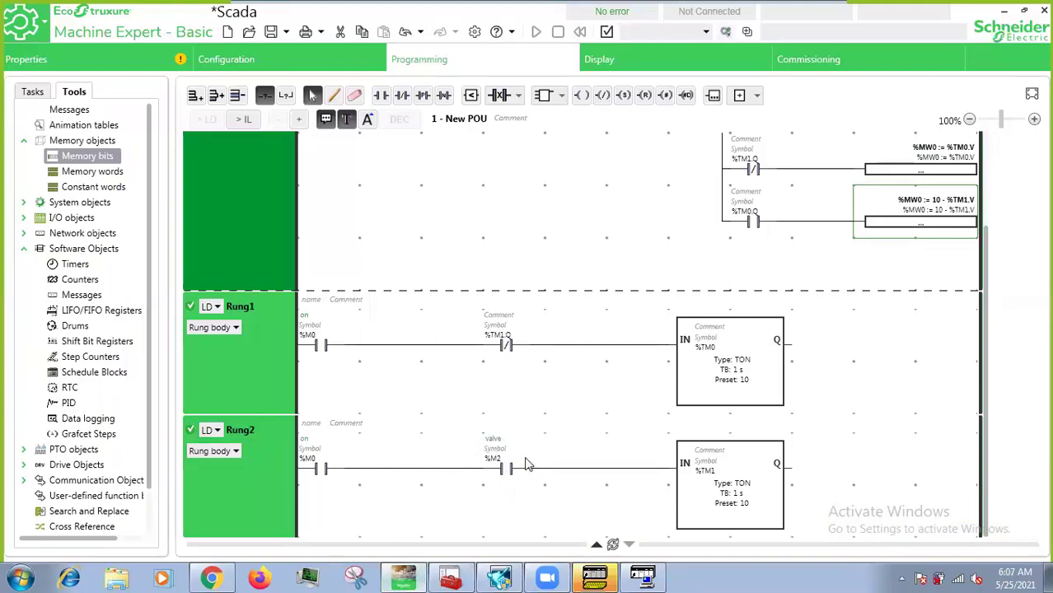
click(1003, 10)
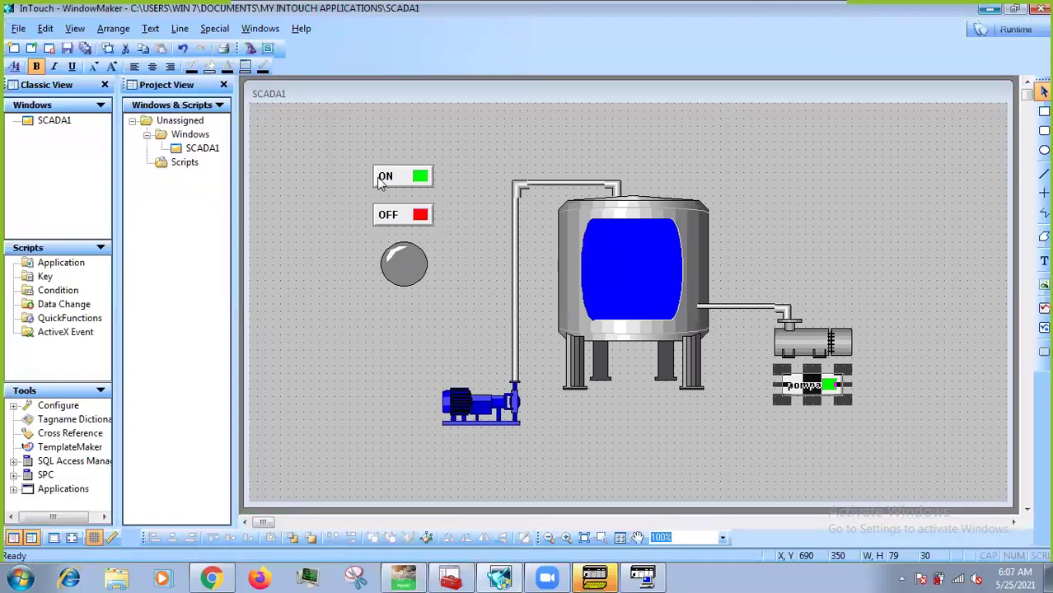
Switch to Machine Expert - Basic, launch the PLC simulator, and start the simulated controller.
click(403, 577)
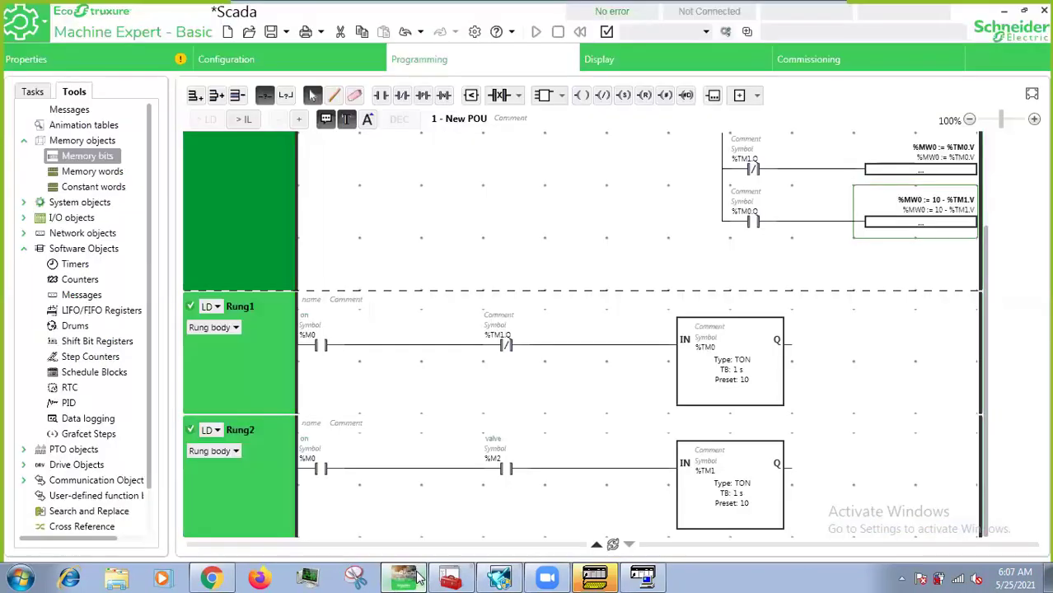
click(818, 63)
click(782, 343)
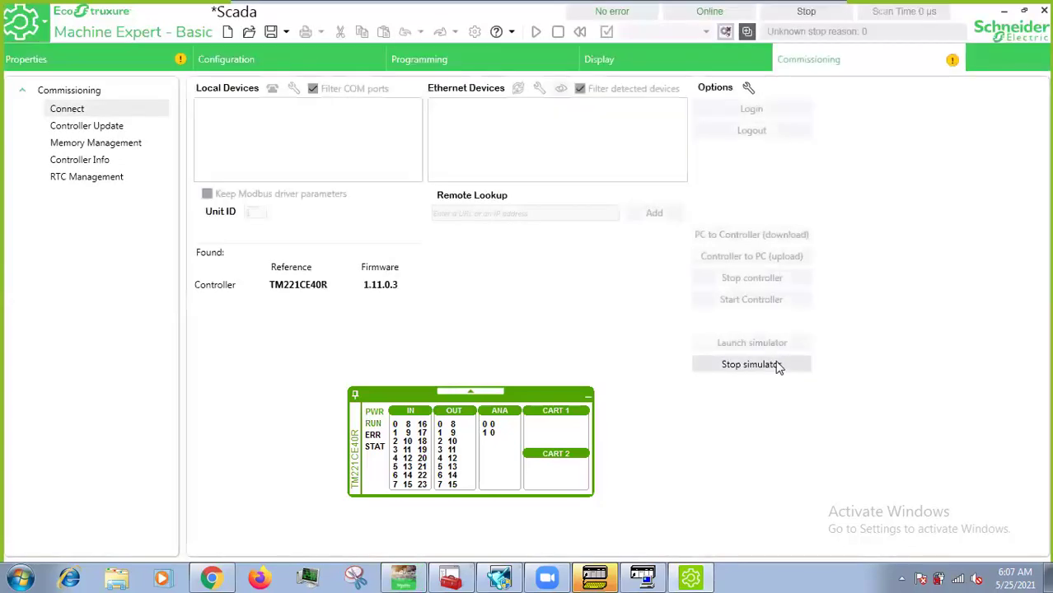
click(761, 303)
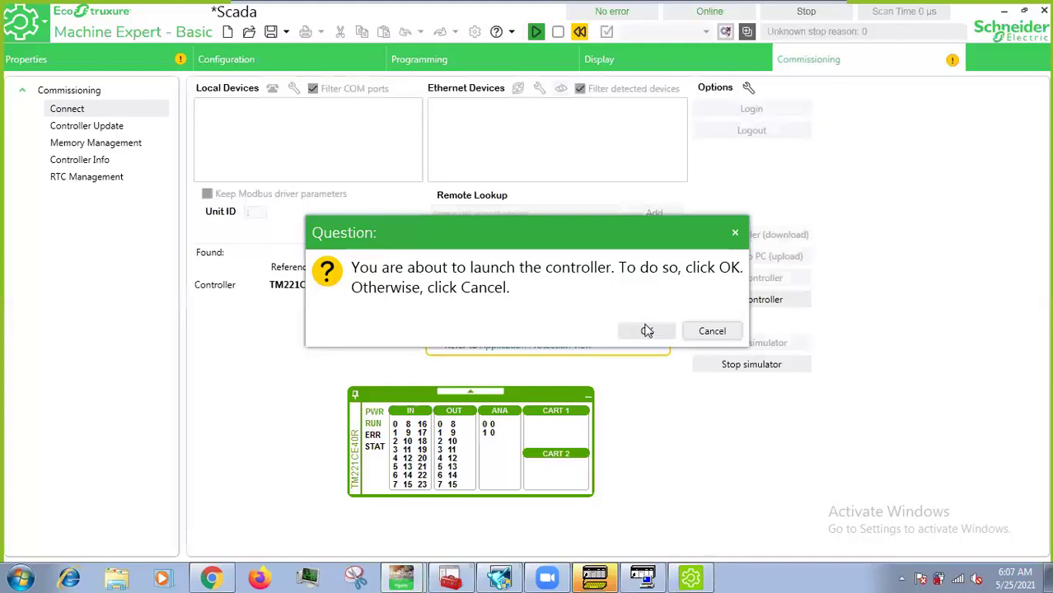
click(647, 330)
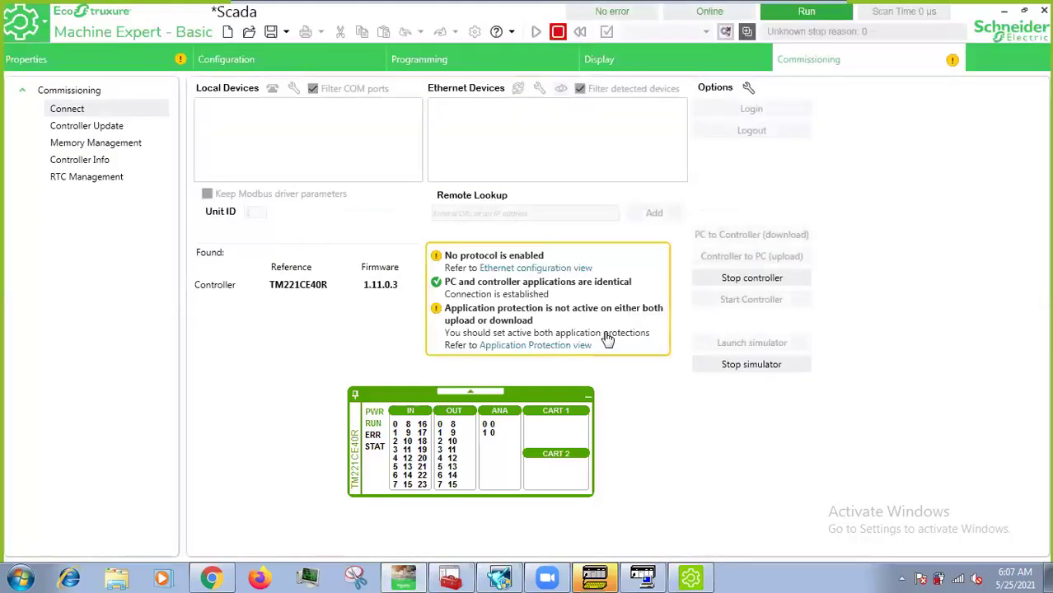
Switch to WindowMaker, move the simulator panel off the blue pump, and run the SCADA1 window in runtime.
click(501, 579)
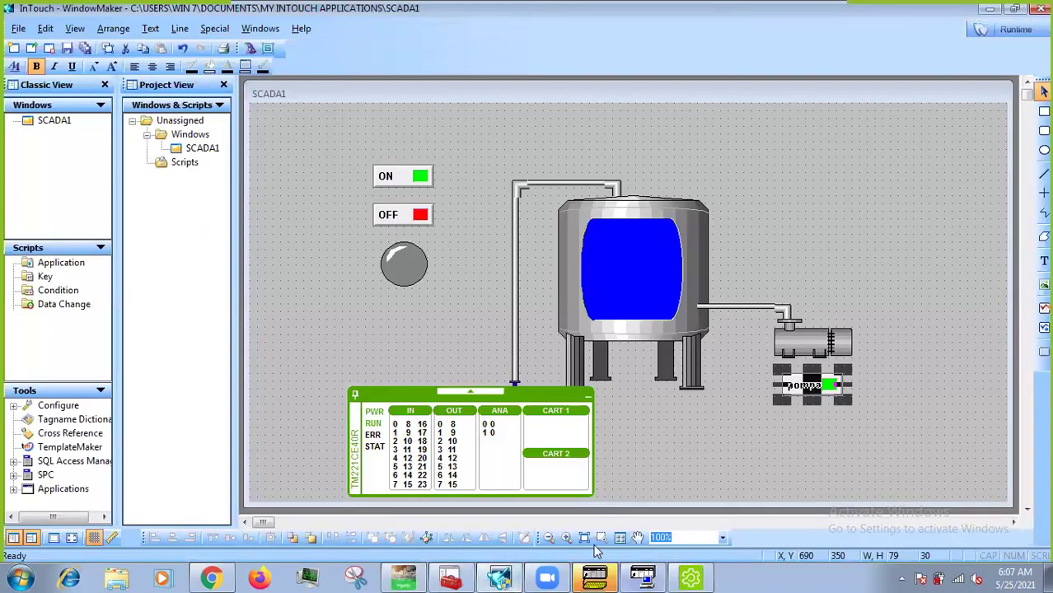
drag(520, 390, 348, 335)
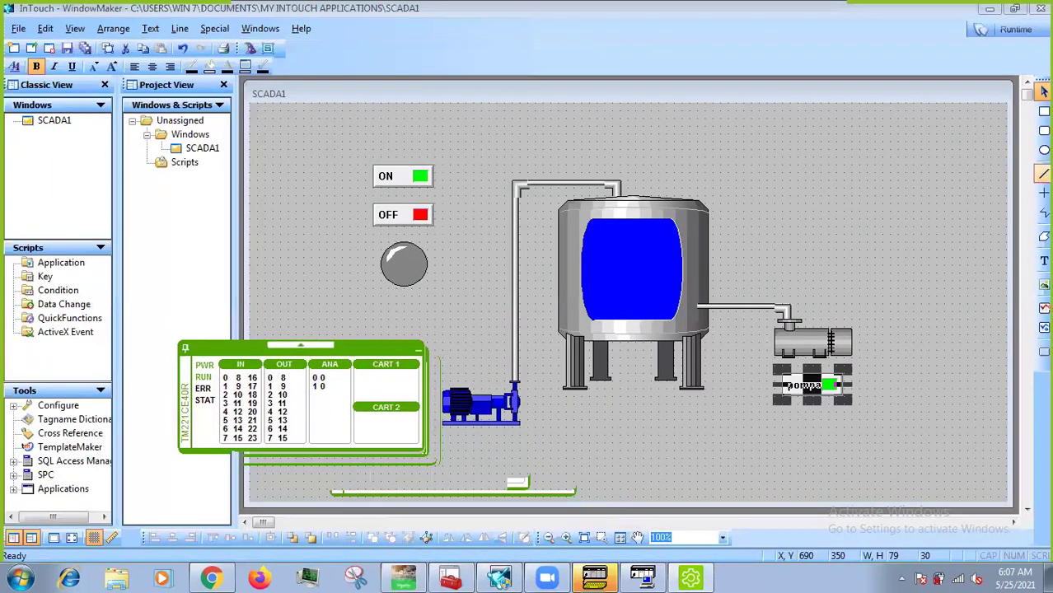
click(1026, 31)
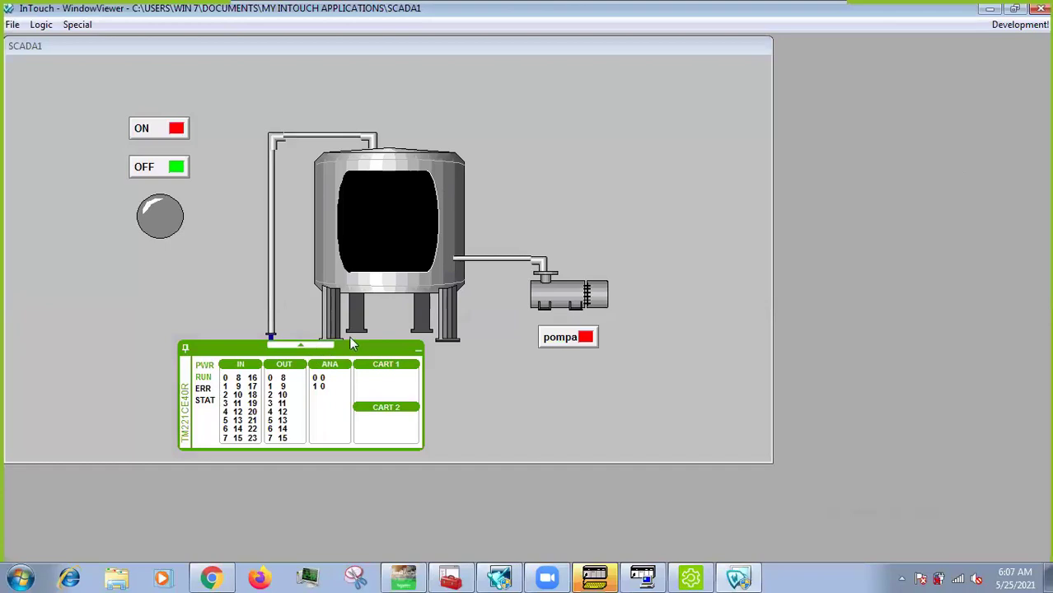
Clear the simulator panel from the inlet pump, then test SCADA1 by switching the process on and operating the pompa button.
drag(352, 347, 466, 355)
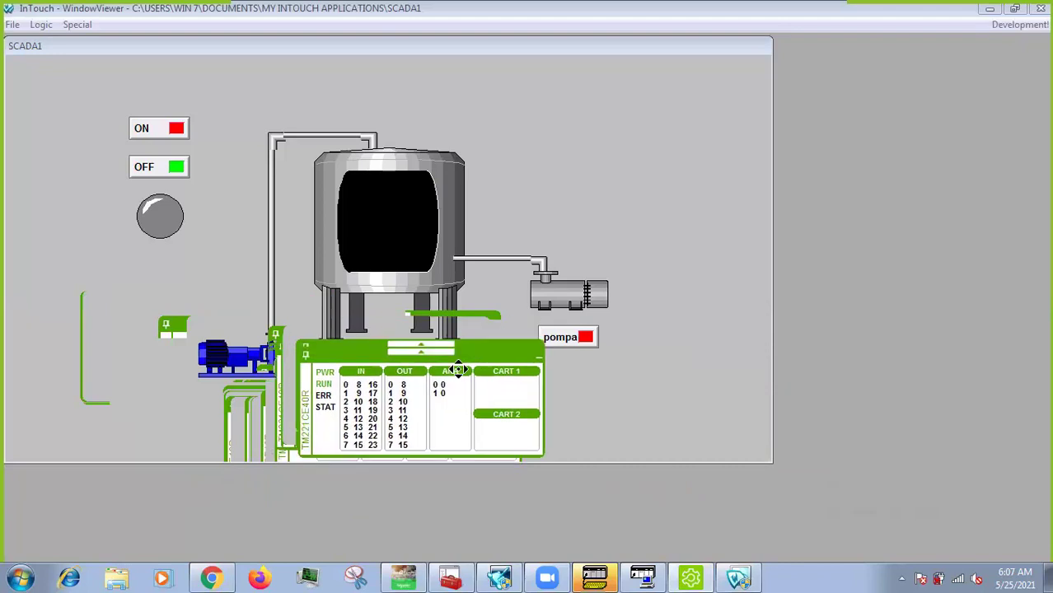
click(173, 139)
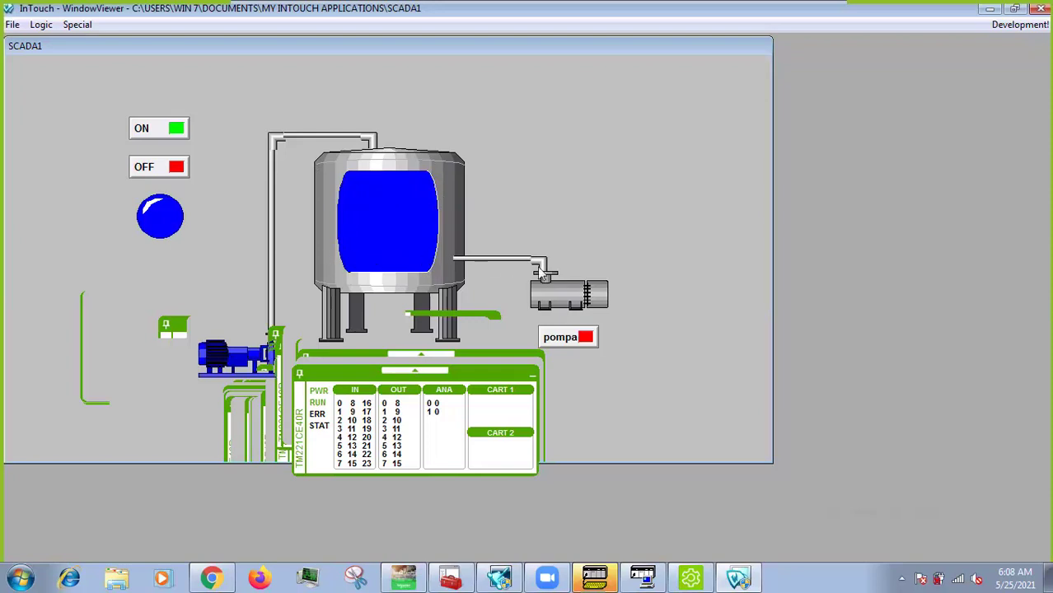
click(575, 336)
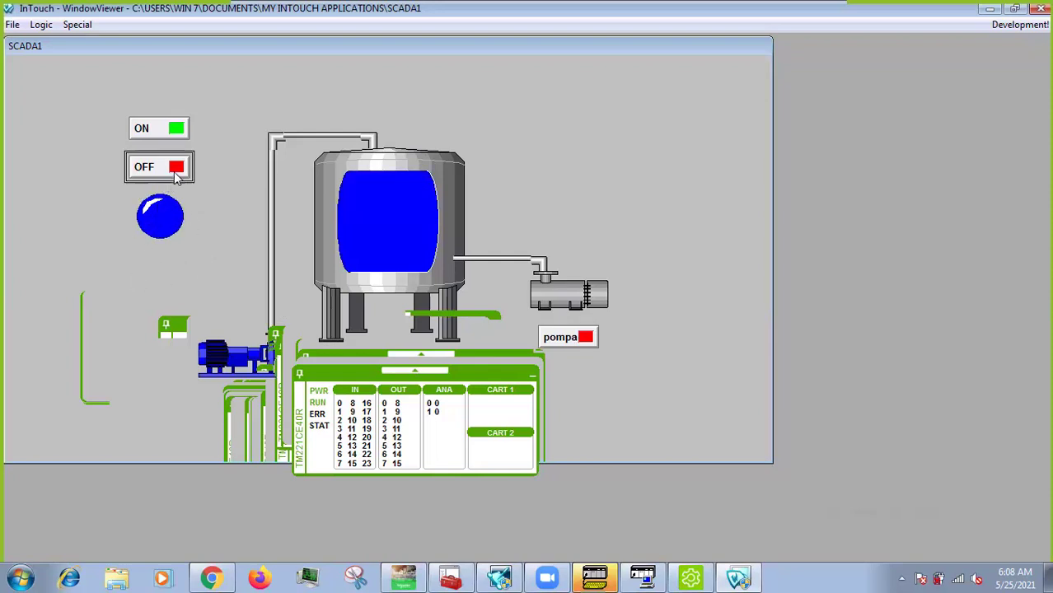
Switch the process off, test the pompa button with it off, and move the simulator panel farther below the tank.
click(175, 173)
click(578, 339)
click(577, 340)
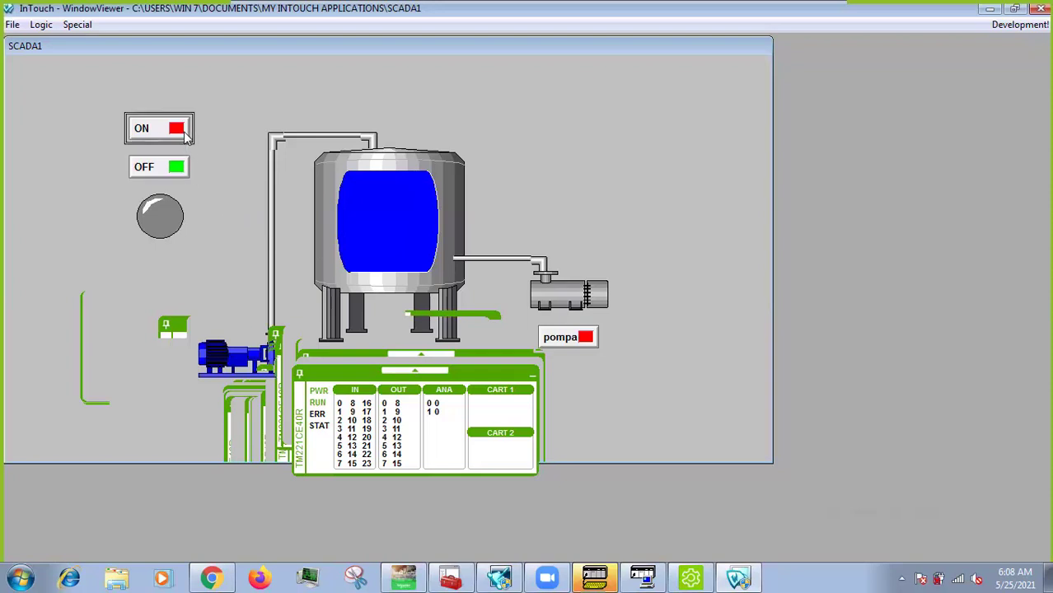
click(554, 338)
click(554, 337)
drag(499, 377, 504, 414)
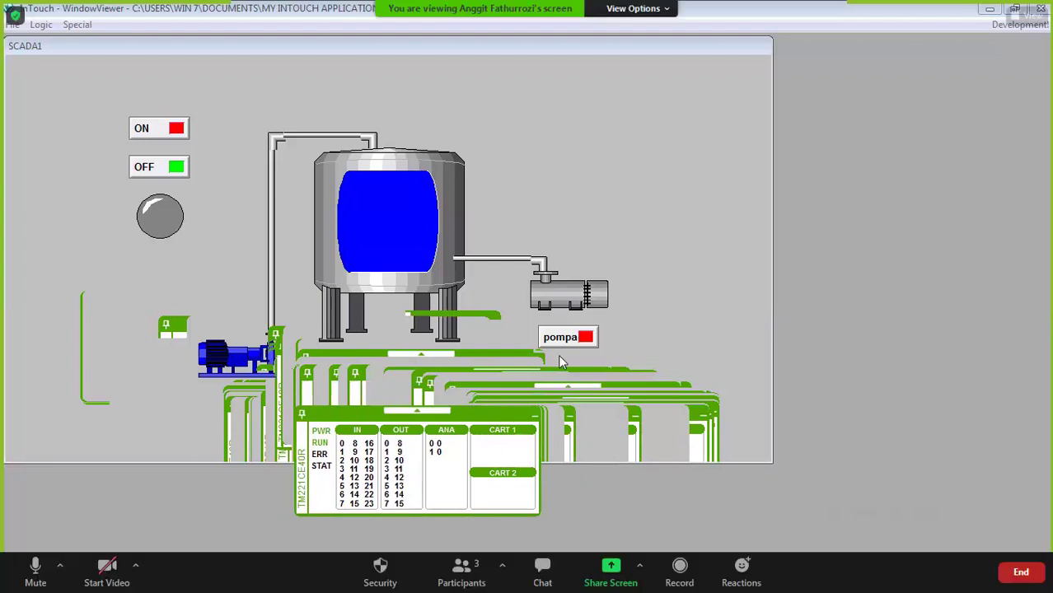